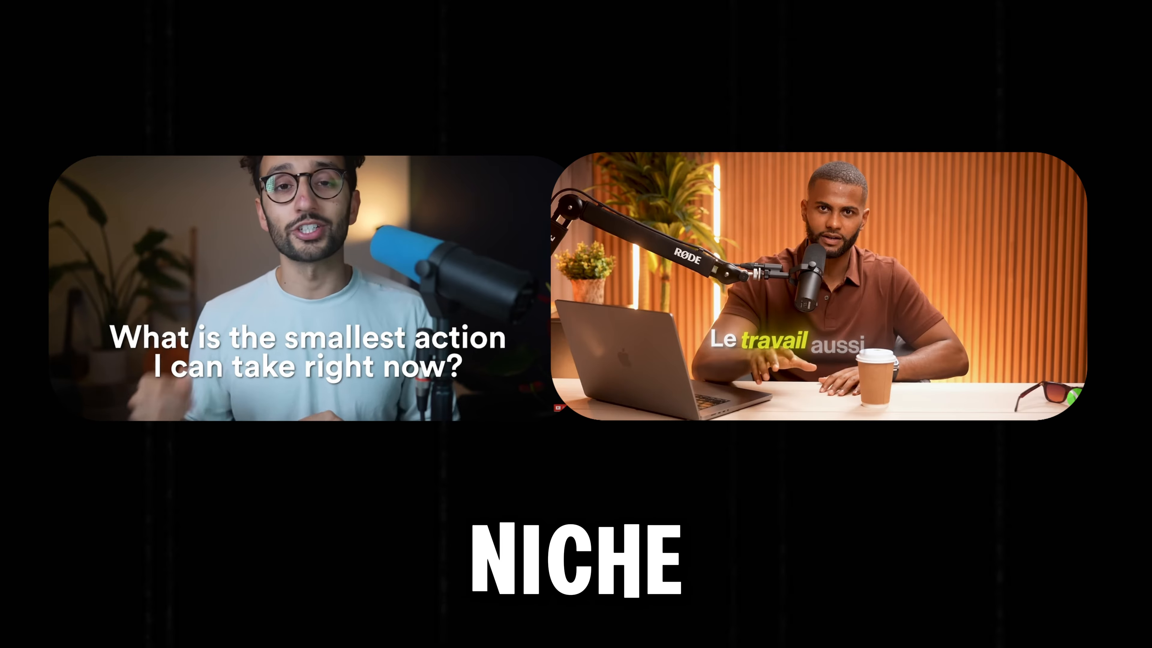
pyautogui.click(894, 191)
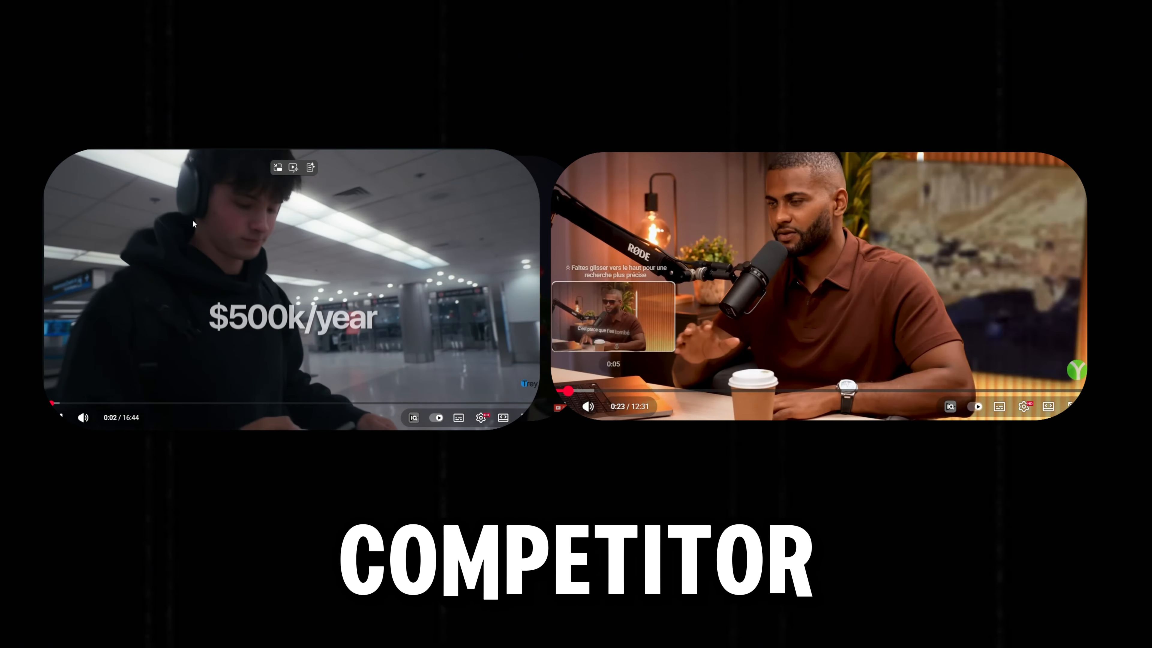
pyautogui.click(566, 390)
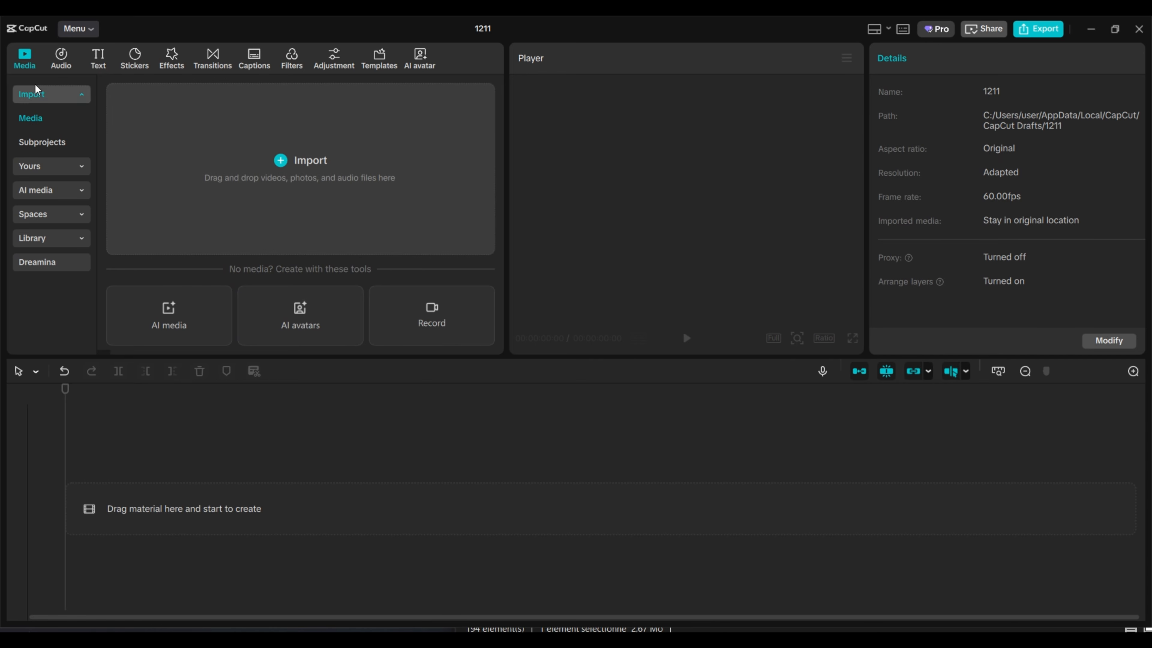
# Step: Add a default text clip and replace its content with "making this king" and "of captions is too easy" on two lines
pyautogui.click(102, 65)
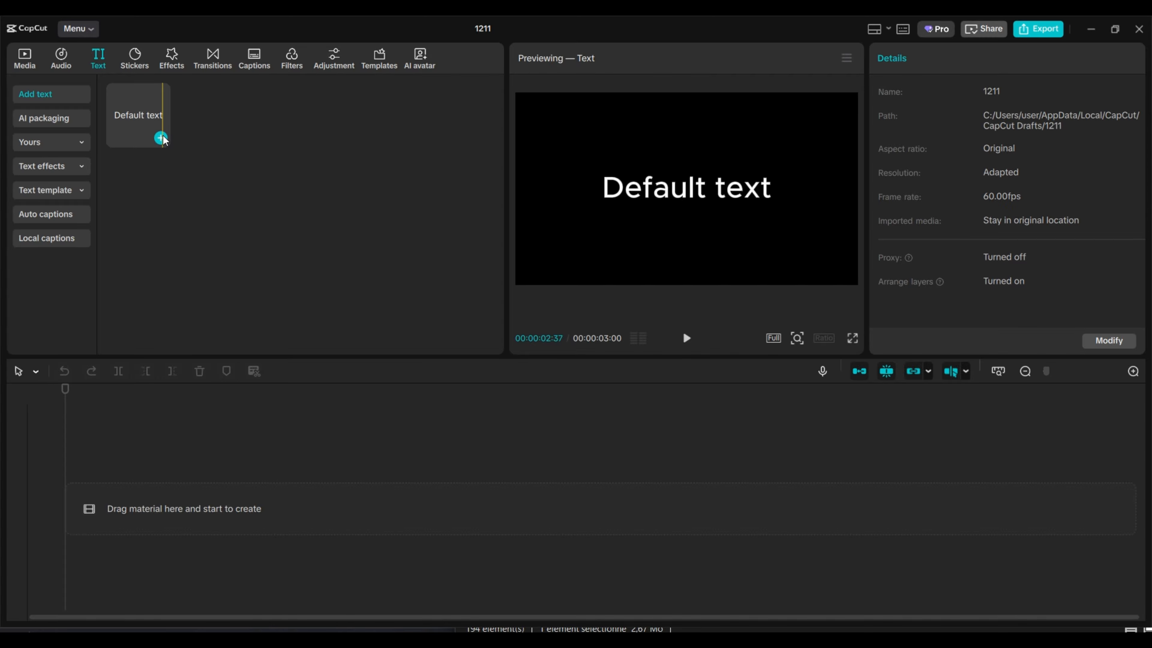
pyautogui.click(161, 138)
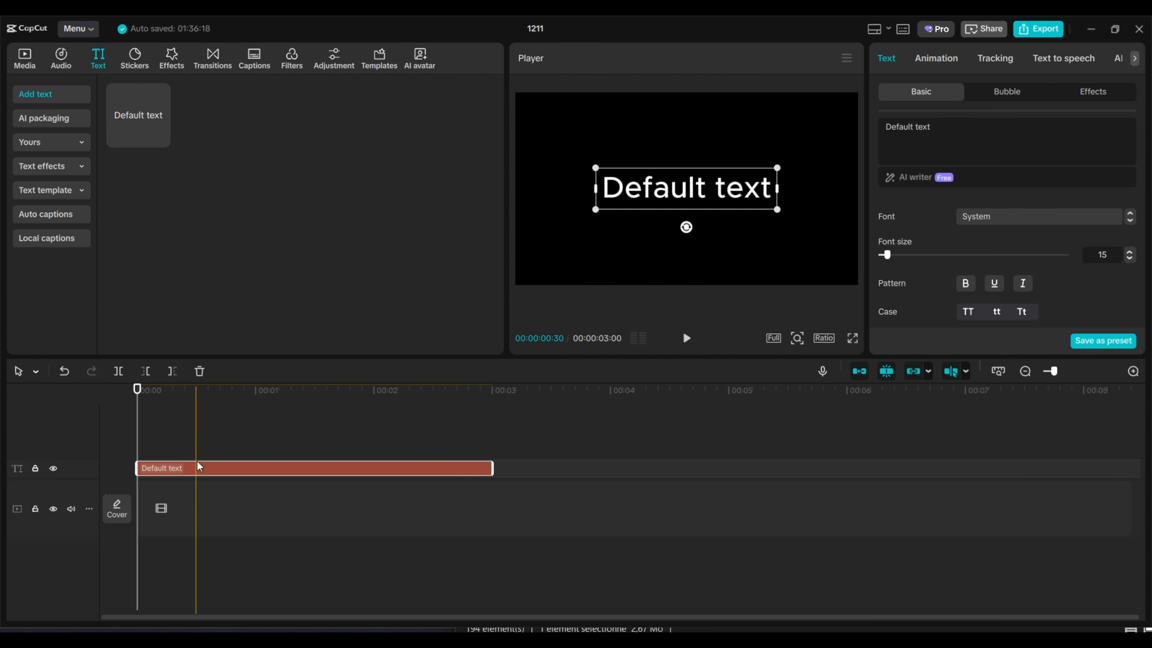
pyautogui.hotkey('ctrl', 'a')
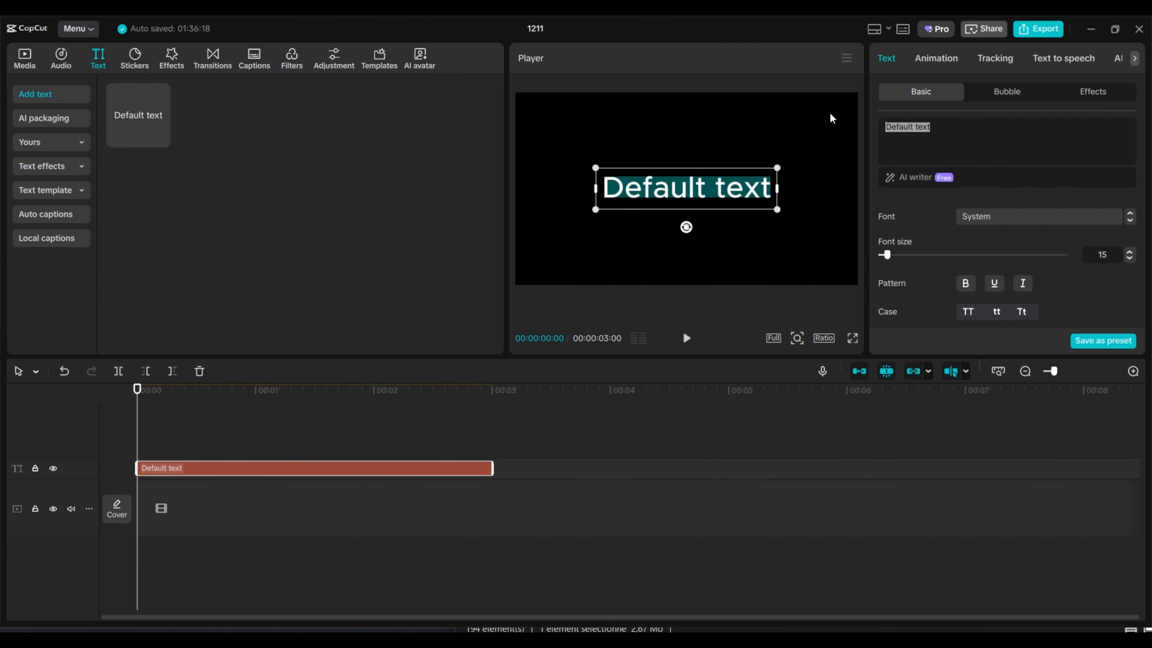
pyautogui.write('making this king of captions')
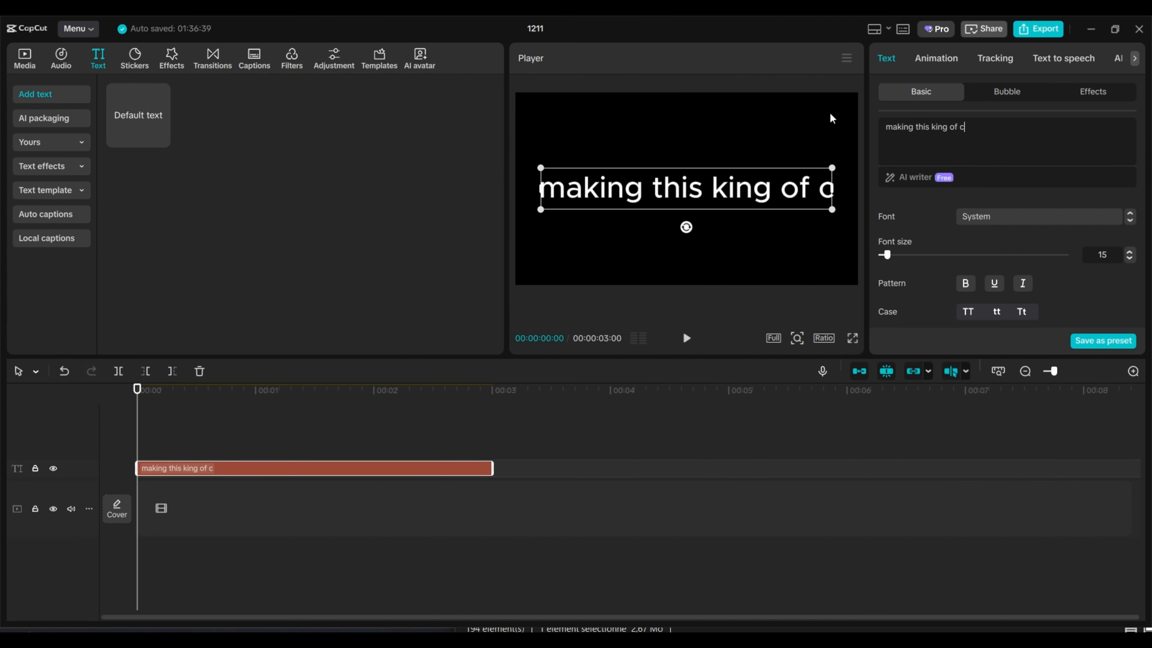
pyautogui.press('Left')
pyautogui.press('Left')
pyautogui.press('Left')
pyautogui.press('Left')
pyautogui.press('Left')
pyautogui.press('Left')
pyautogui.press('Left')
pyautogui.press('Left')
pyautogui.press('Left')
pyautogui.press('Left')
pyautogui.press('Left')
pyautogui.press('Left')
pyautogui.press('Return')
pyautogui.press('End')
pyautogui.write('is too easy')
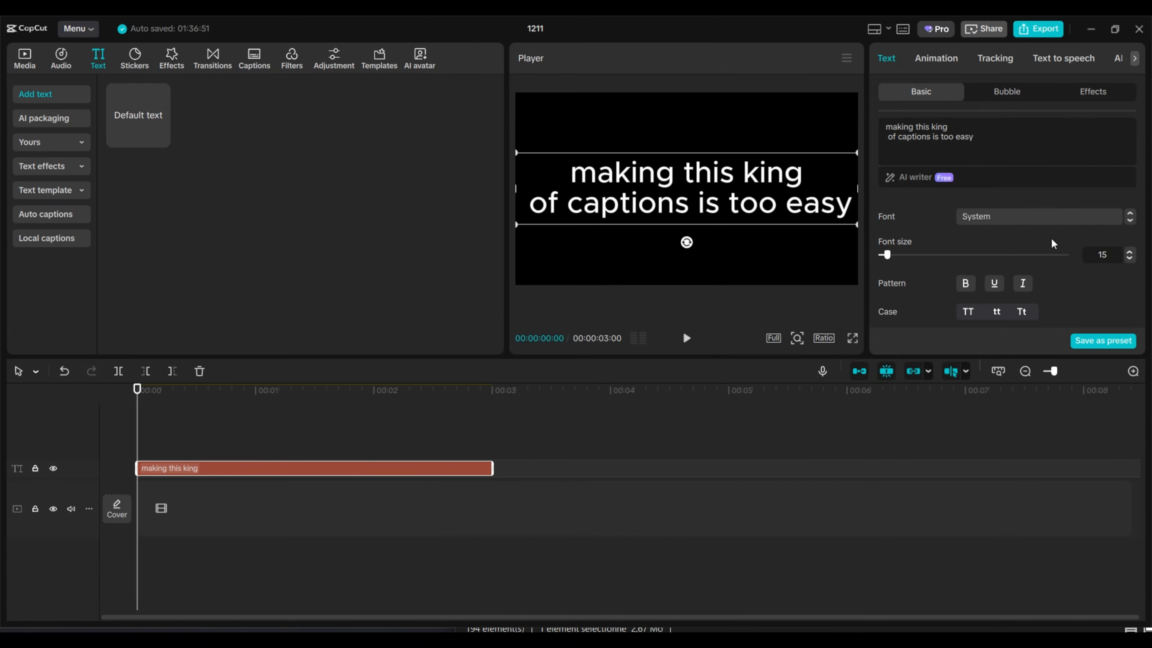
# Step: Format the caption in the Montserrat font, bold, with all letters in uppercase
pyautogui.click(1037, 218)
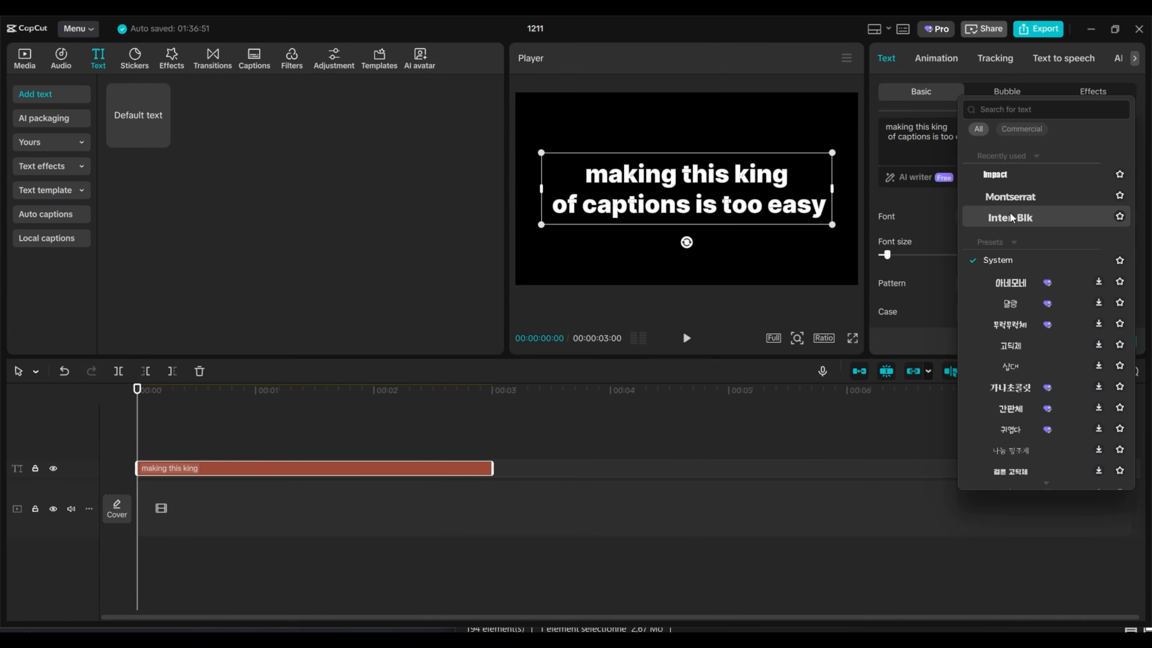
pyautogui.click(1008, 200)
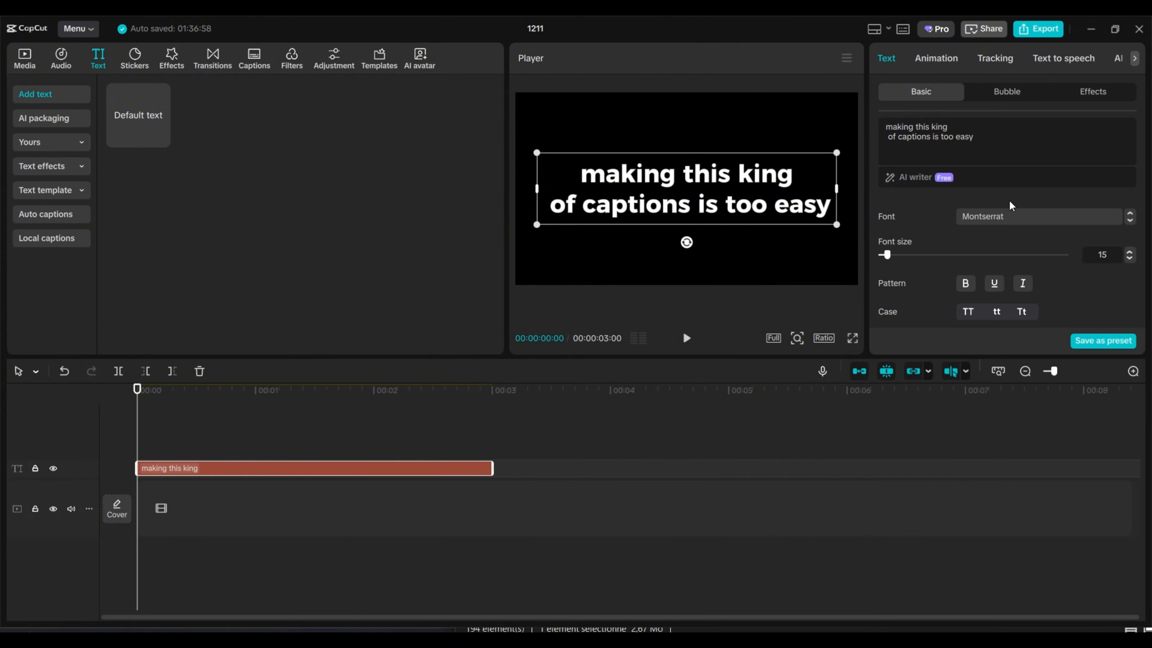
pyautogui.click(969, 289)
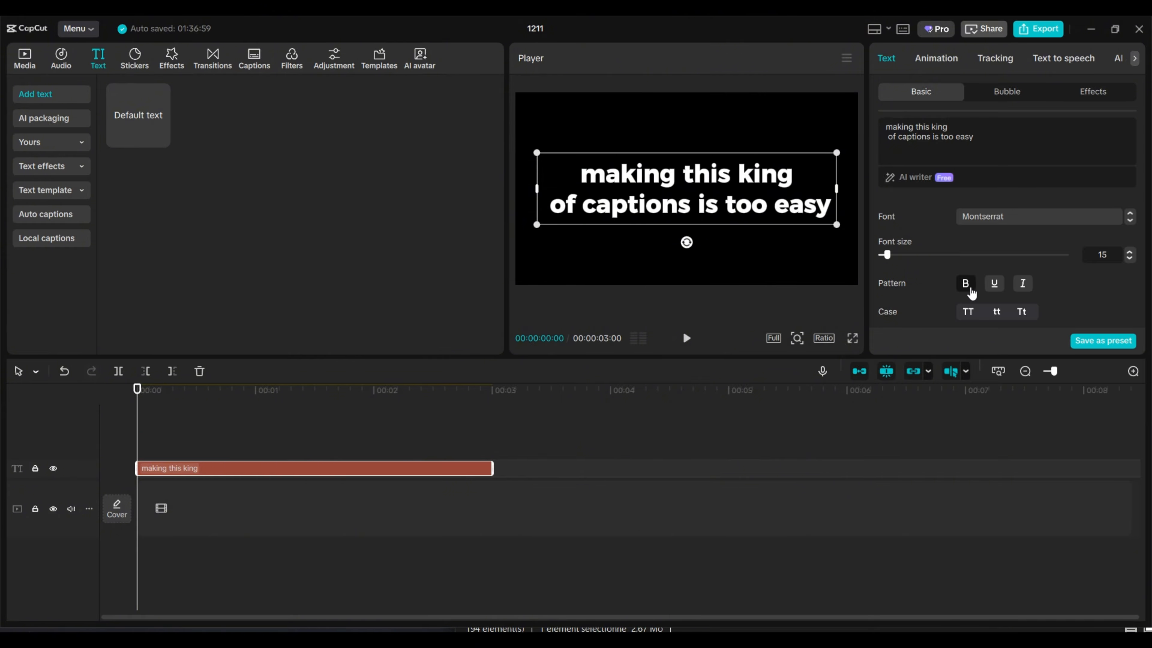
pyautogui.click(968, 312)
# Step: Reduce the caption's scale to 91% so both lines fit inside the frame
pyautogui.scroll(-10, 1072, 269)
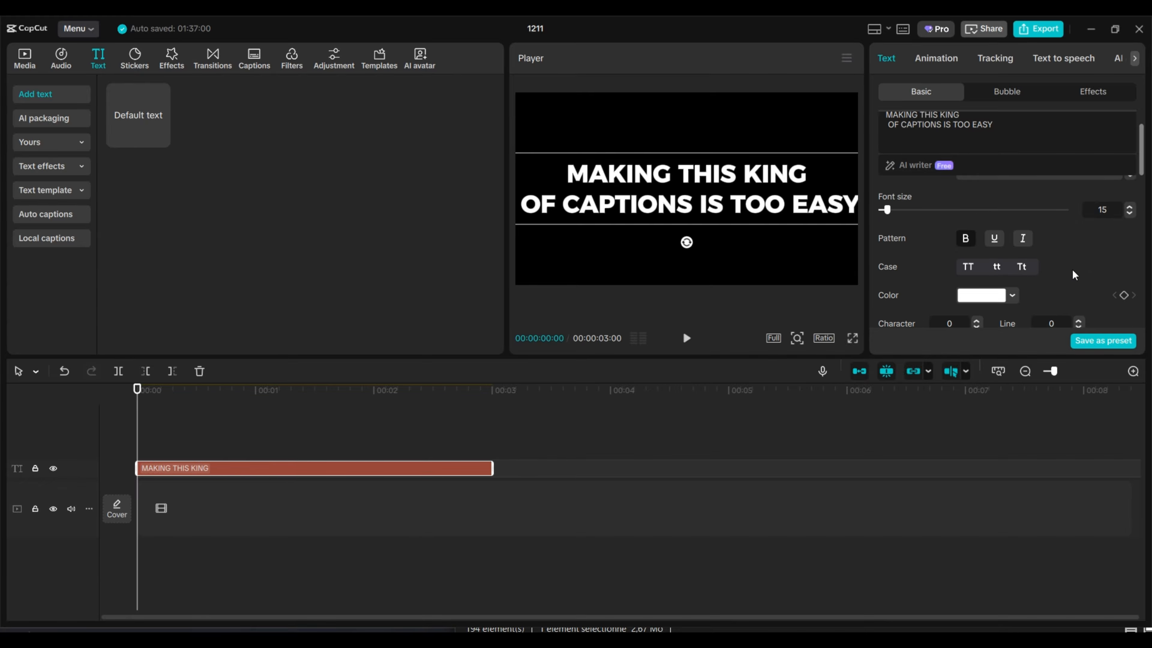
pyautogui.click(1102, 274)
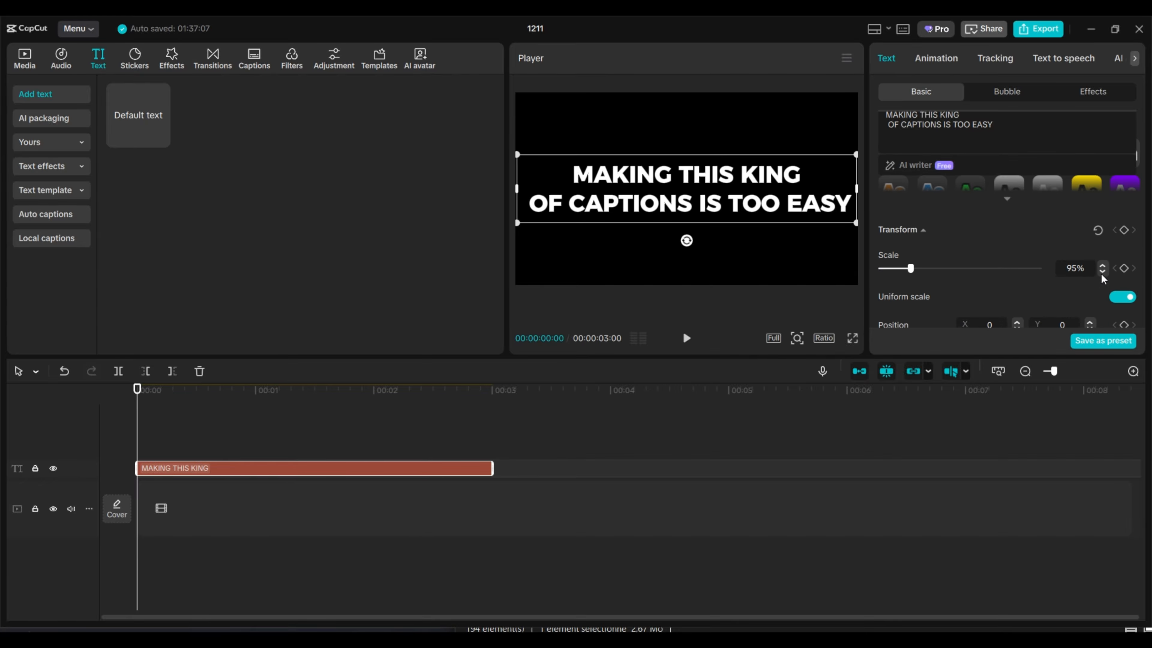
pyautogui.click(1102, 273)
pyautogui.click(1101, 273)
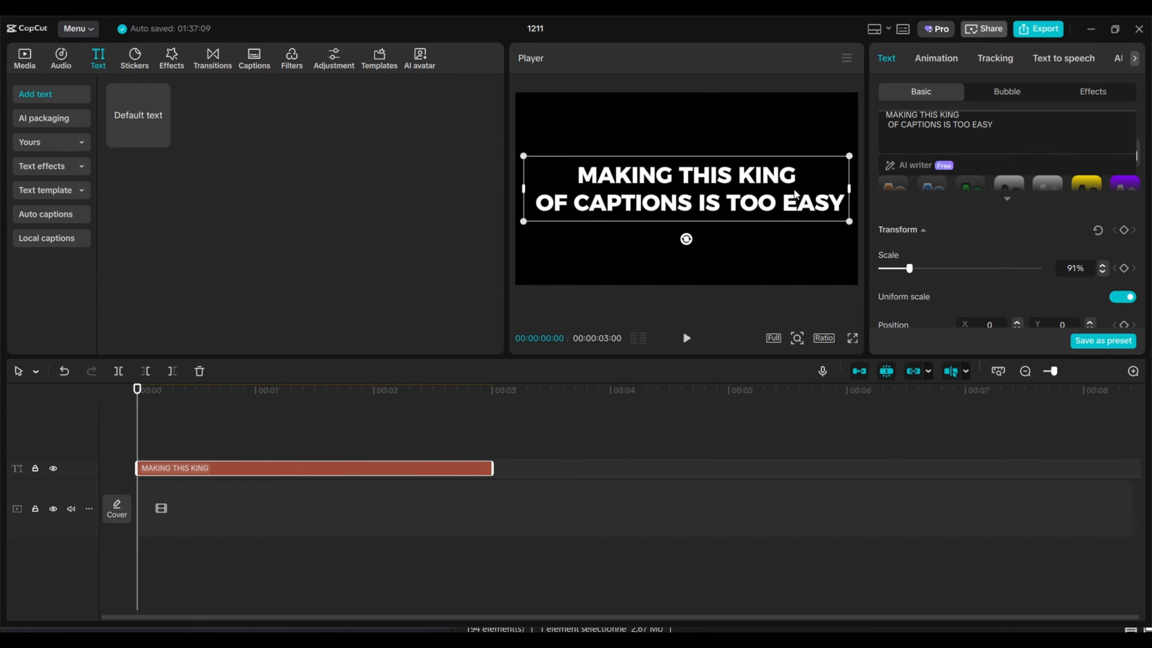
pyautogui.moveTo(701, 194); pyautogui.dragTo(708, 199)
# Step: Duplicate the caption on a track above, shorten the copy to MAKING and align it over that word in the original
pyautogui.moveTo(197, 466)
pyautogui.mouseDown()
pyautogui.moveTo(232, 456)
pyautogui.moveTo(201, 453)
pyautogui.mouseUp()
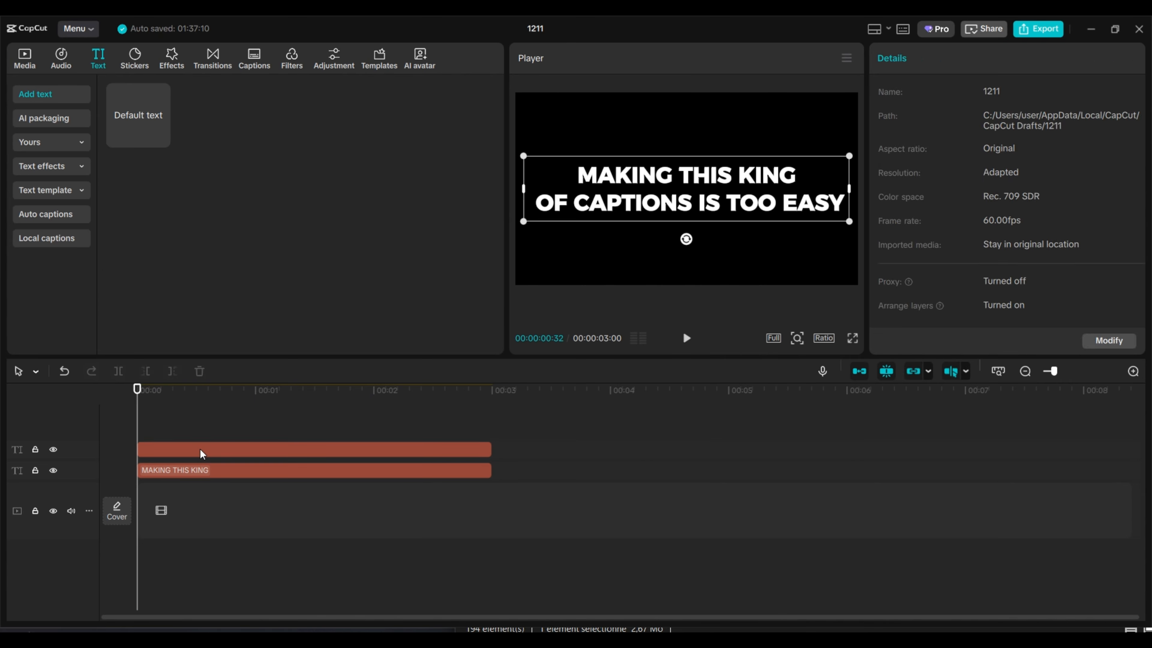
pyautogui.moveTo(1004, 138); pyautogui.dragTo(926, 129)
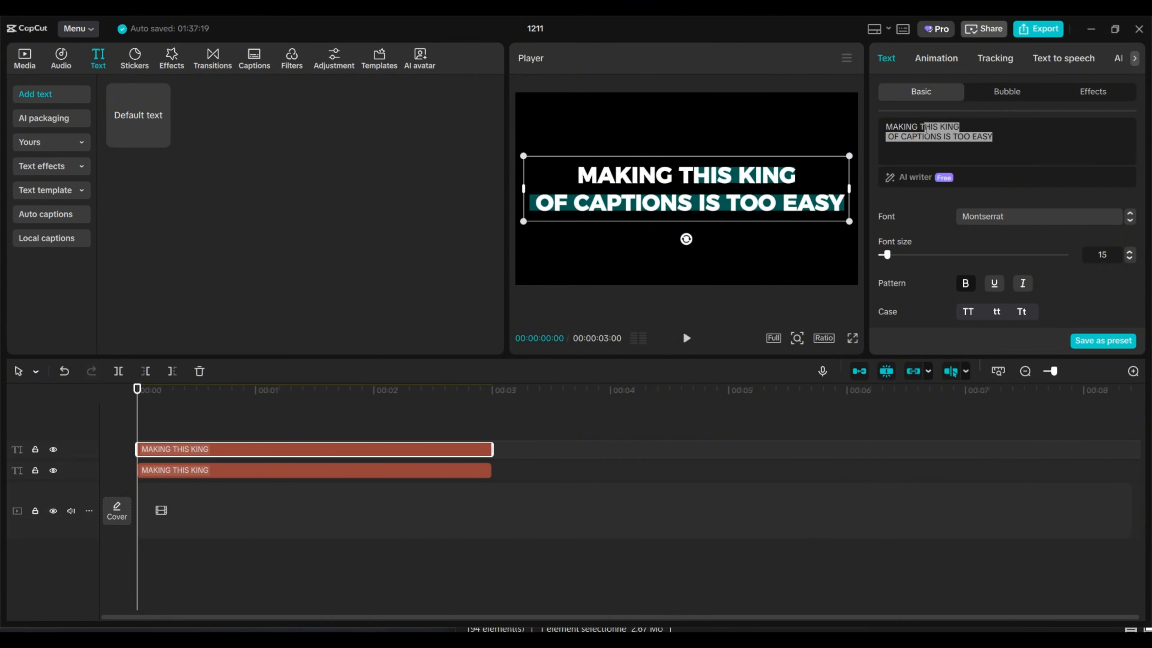
pyautogui.press('BackSpace')
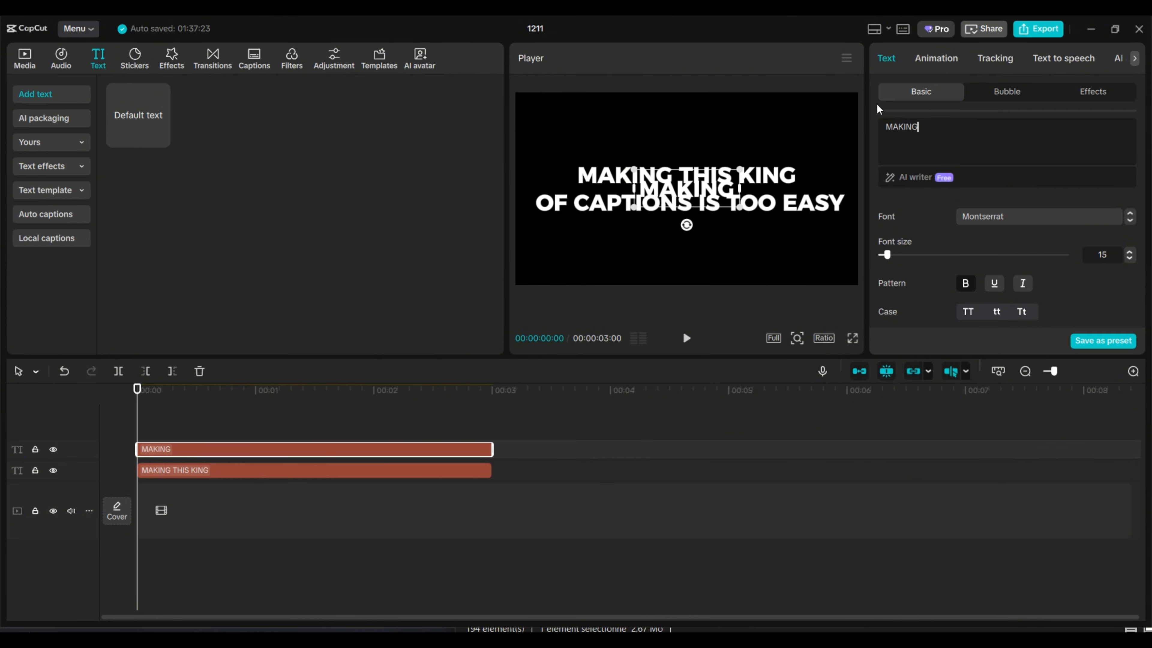
pyautogui.moveTo(680, 189); pyautogui.dragTo(616, 175)
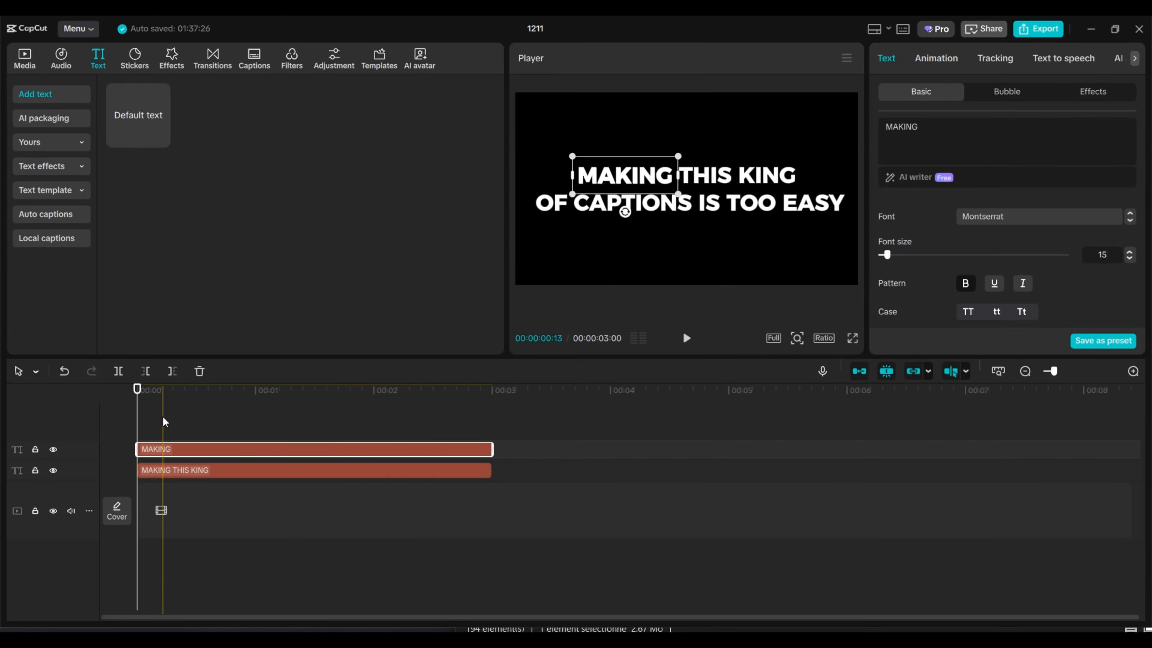
# Step: Add position and opacity keyframes to the MAKING clip at 00:00:00:40, 30 frames past frame 10
pyautogui.click(157, 432)
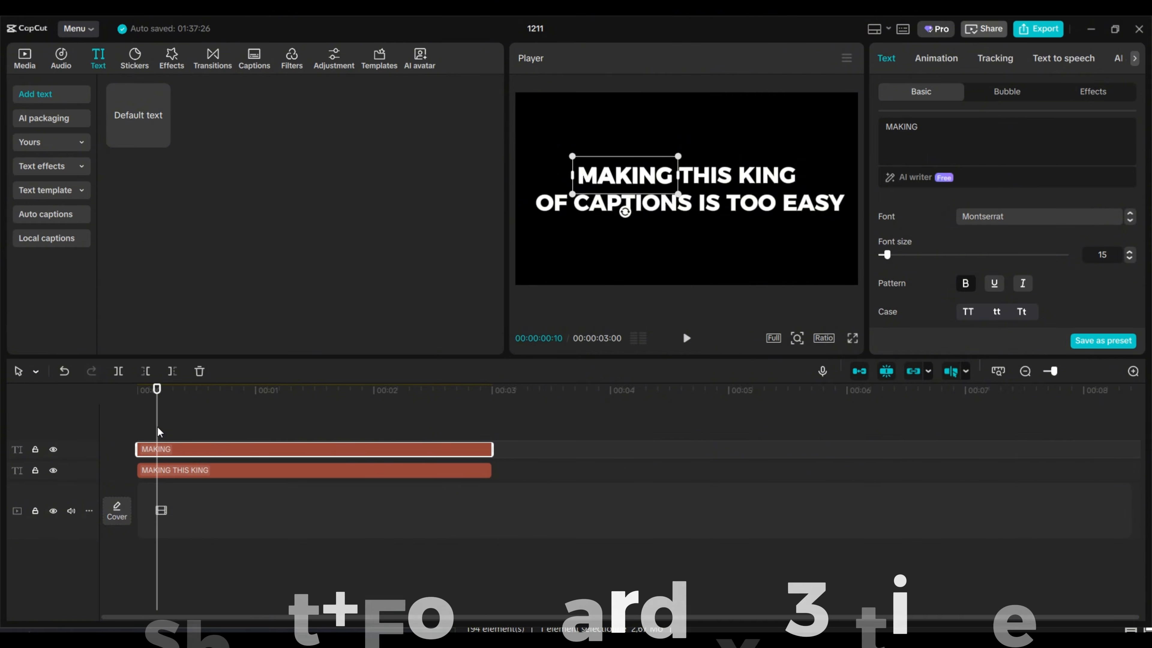
pyautogui.hotkey('shift', 'Right')
pyautogui.hotkey('shift', 'Right')
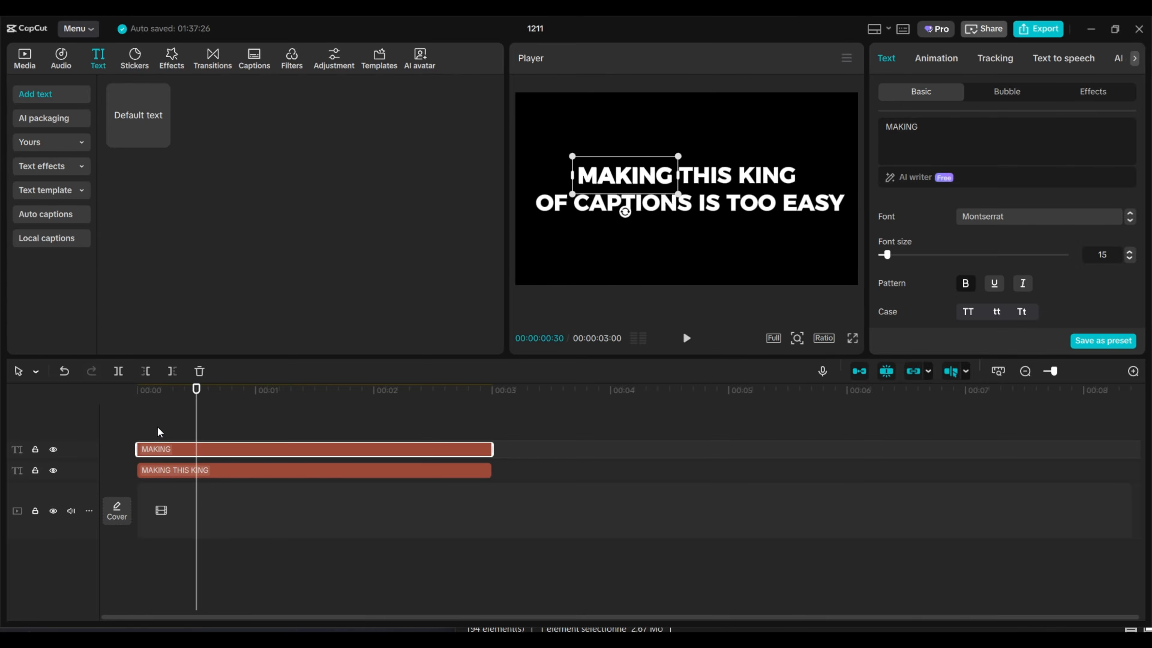
pyautogui.hotkey('shift', 'Right')
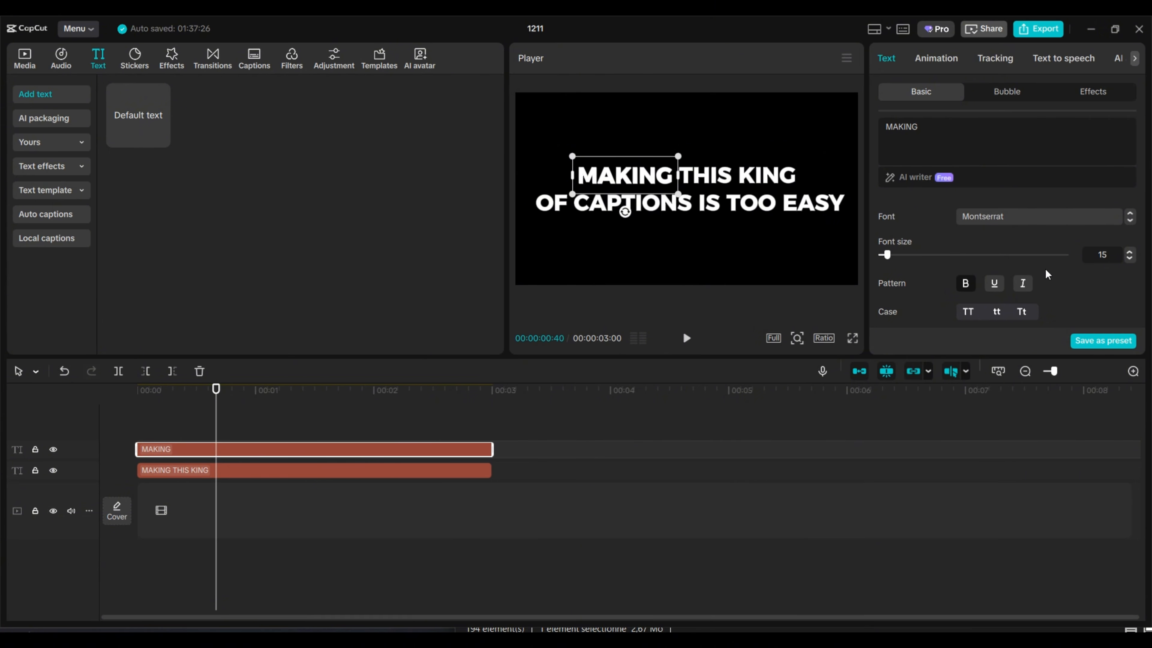
pyautogui.scroll(-5, 1048, 274)
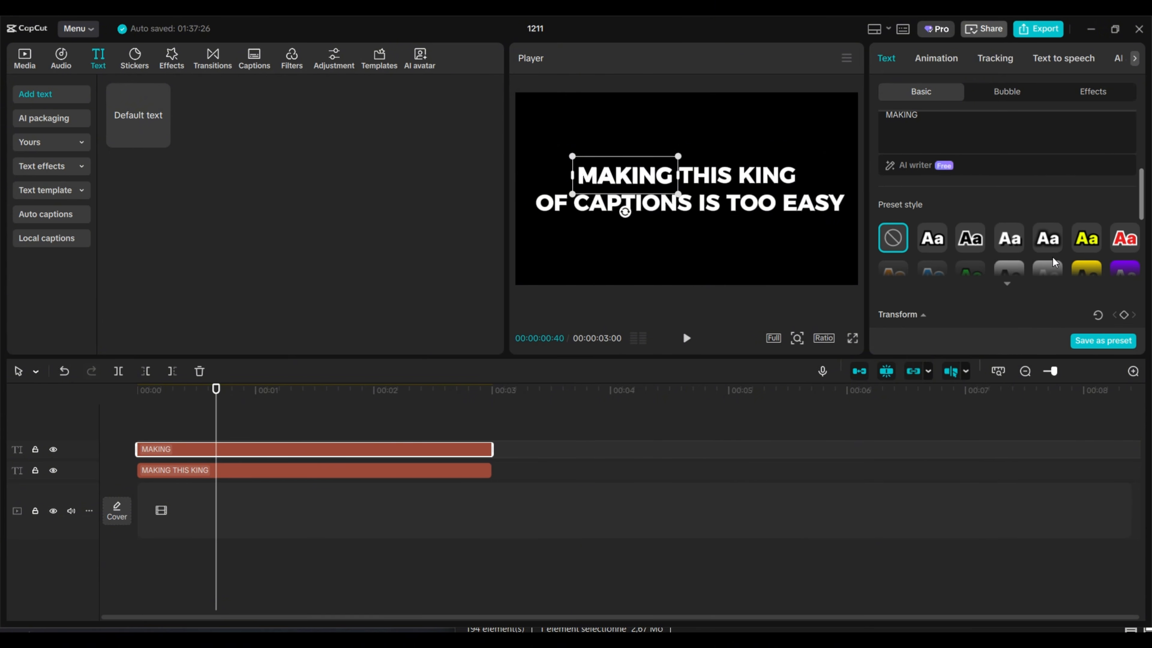
pyautogui.scroll(-3, 1054, 262)
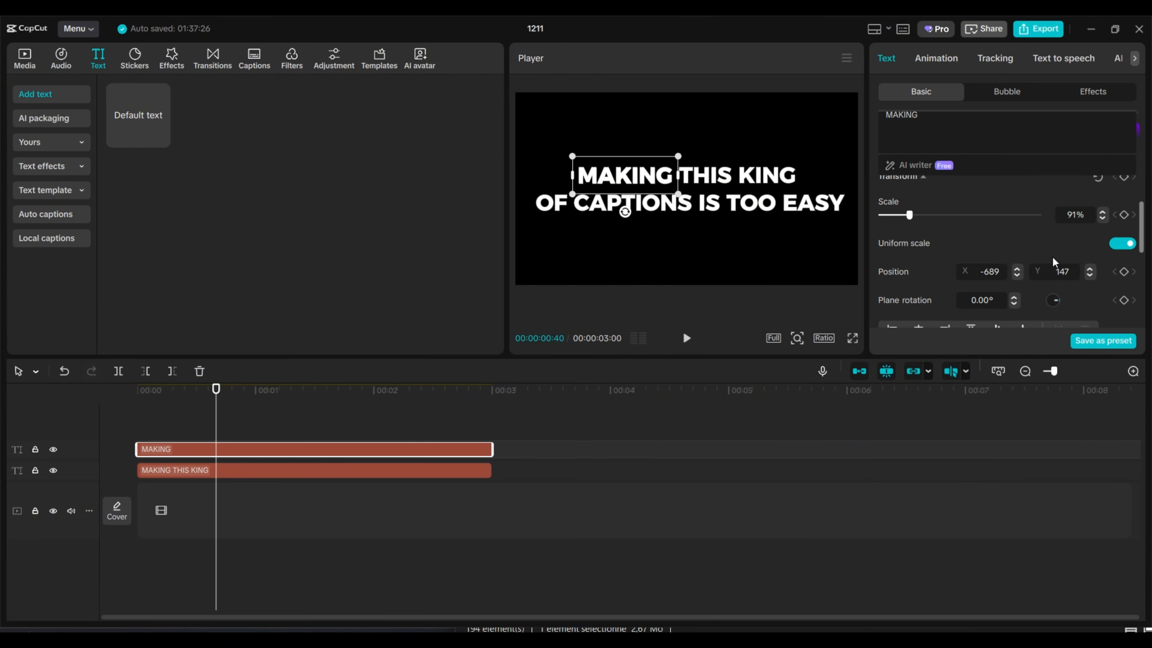
pyautogui.click(1124, 271)
pyautogui.scroll(-1, 1123, 280)
pyautogui.scroll(-3, 1122, 284)
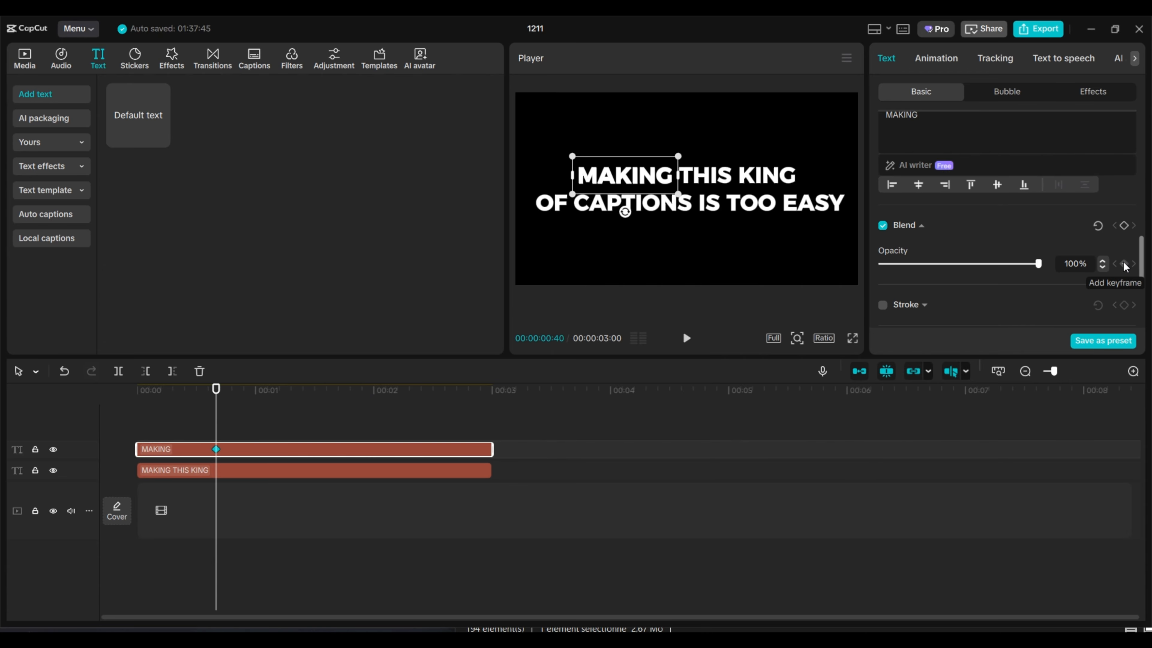
pyautogui.click(1124, 264)
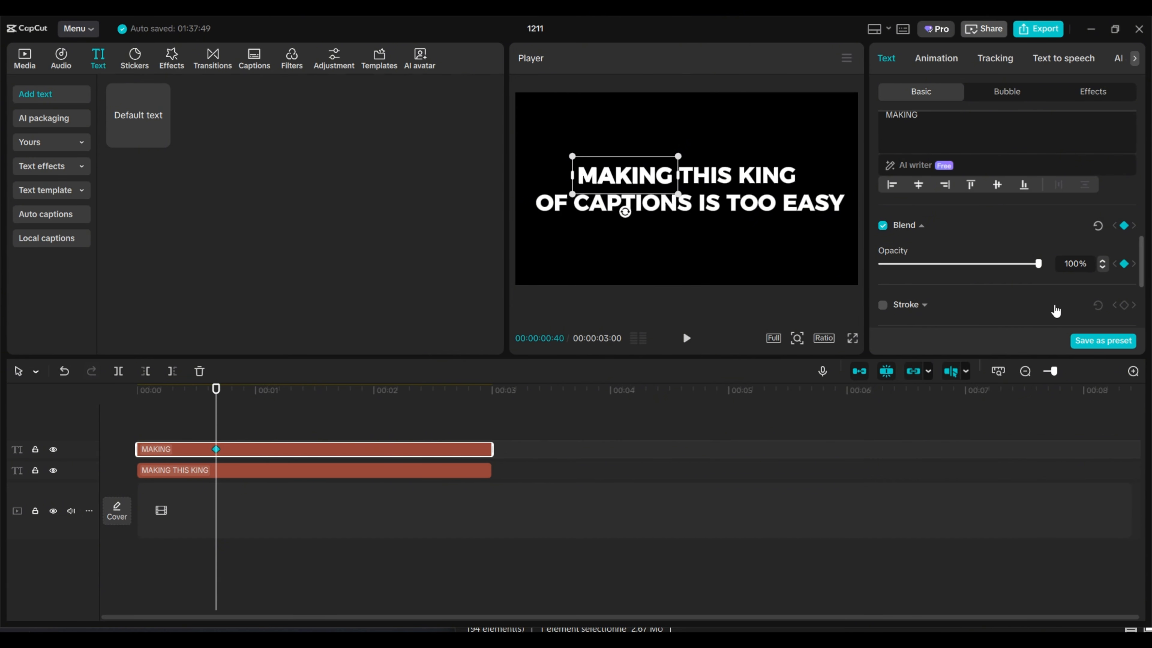
# Step: At the start of the MAKING clip, set the opacity to 0% and the Y position to 47
pyautogui.moveTo(215, 393); pyautogui.dragTo(134, 401)
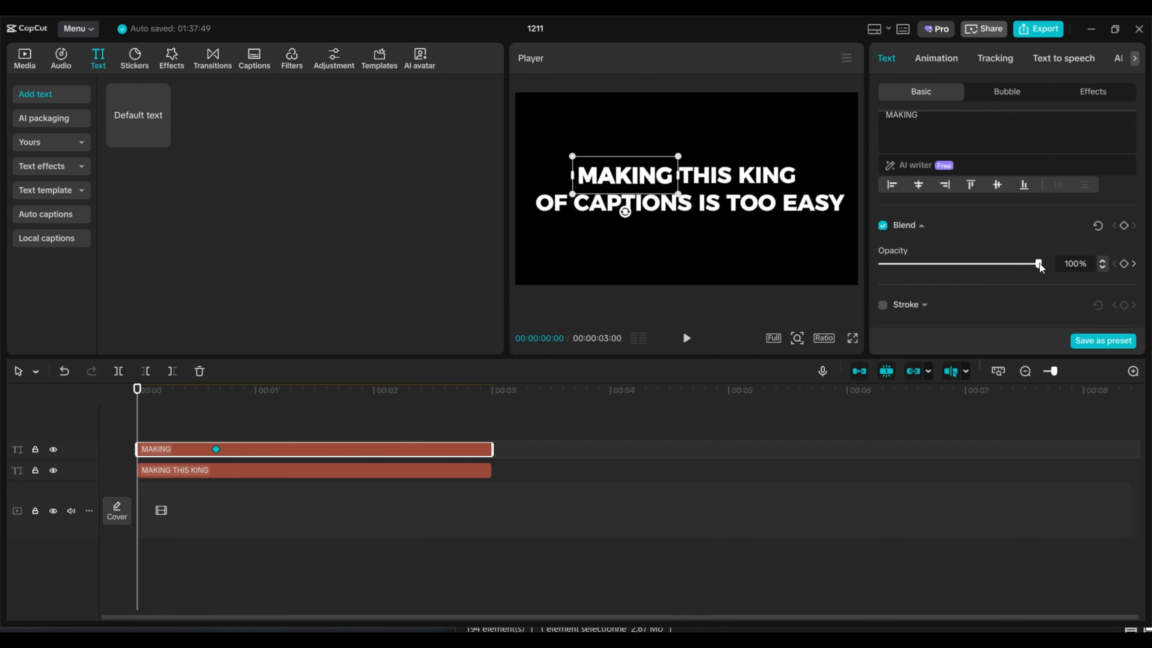
pyautogui.moveTo(1039, 264); pyautogui.dragTo(720, 279)
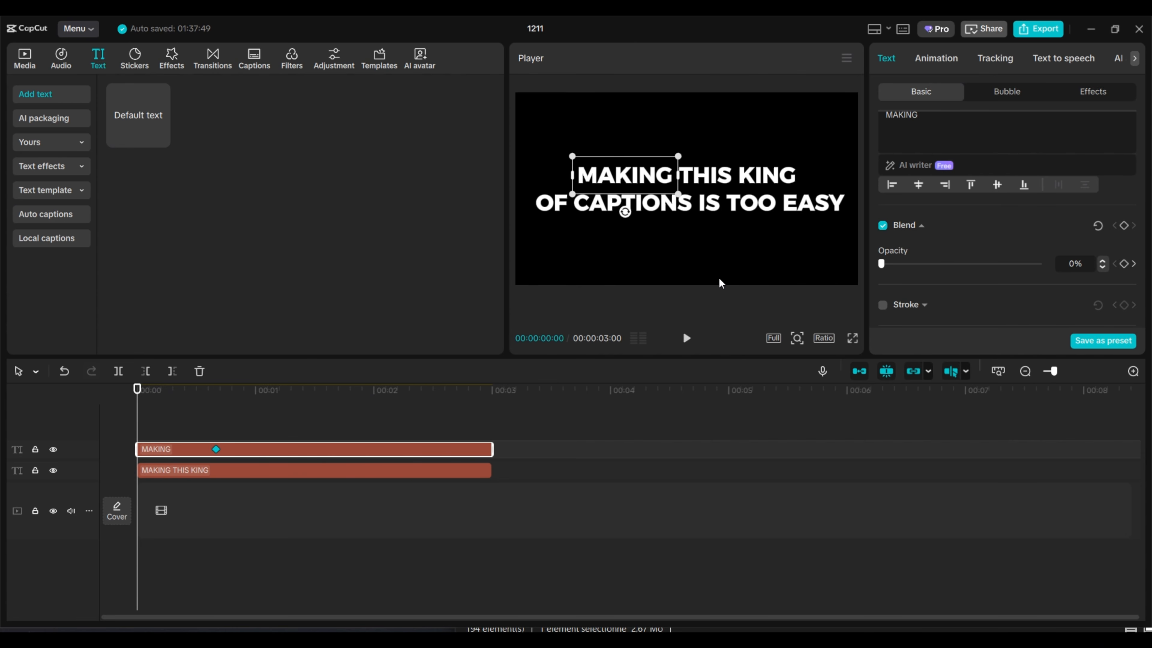
pyautogui.scroll(3, 1003, 261)
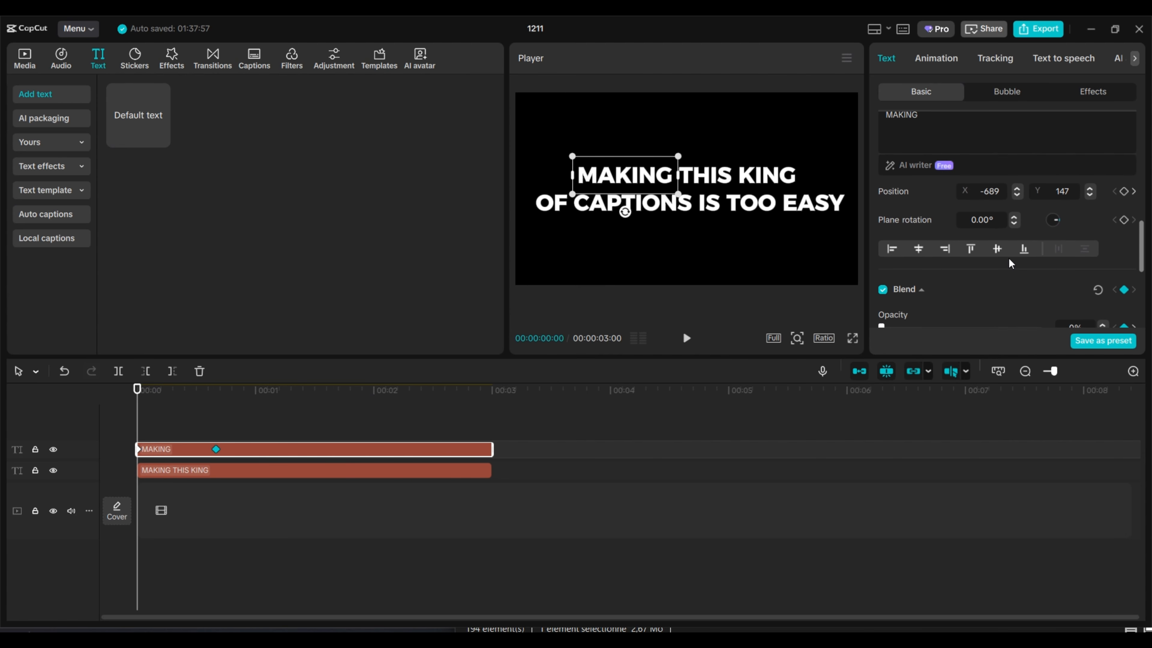
pyautogui.scroll(2, 1065, 254)
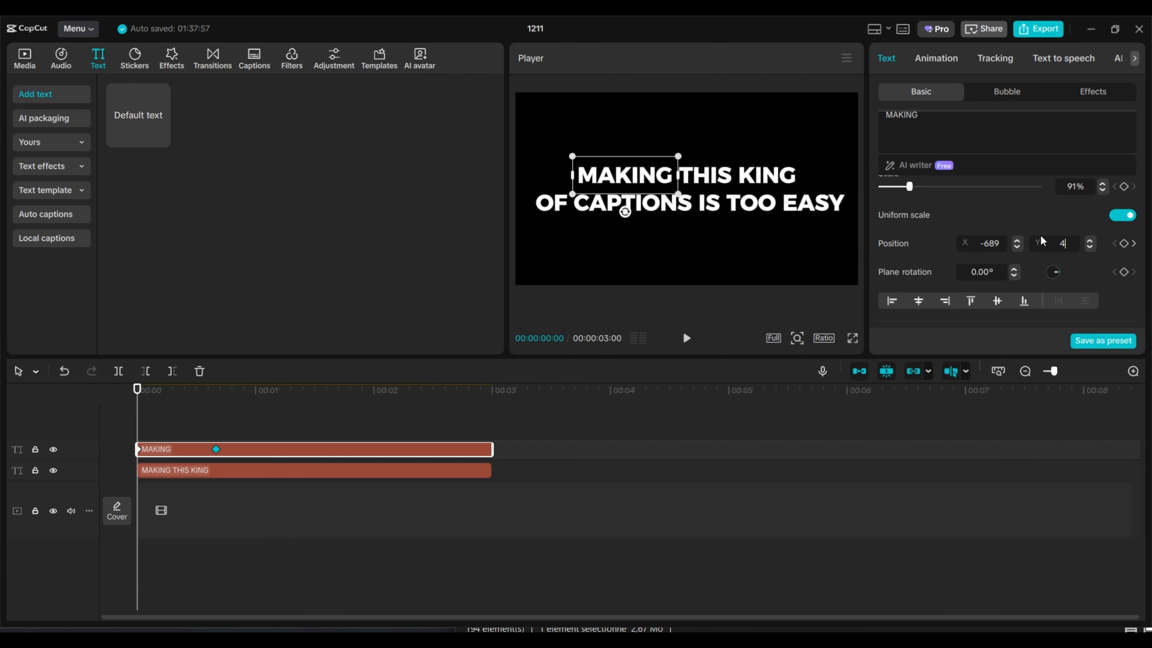
pyautogui.press('Return')
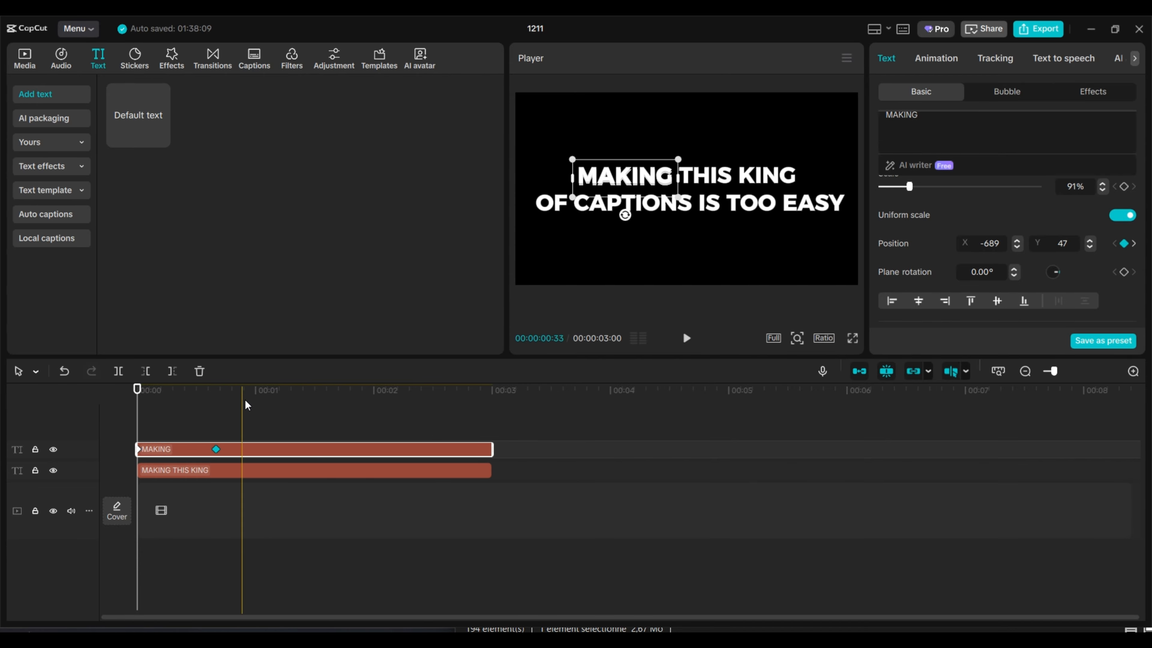
# Step: Apply the Blur entrance animation to the MAKING clip
pyautogui.click(933, 58)
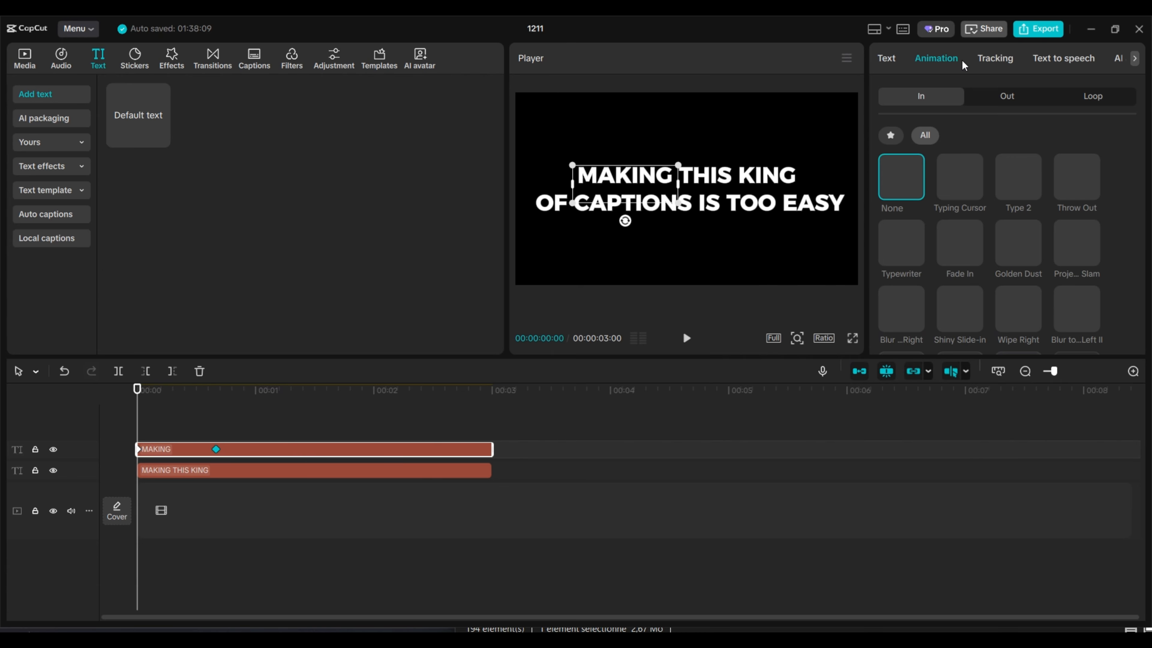
pyautogui.scroll(-5, 1011, 240)
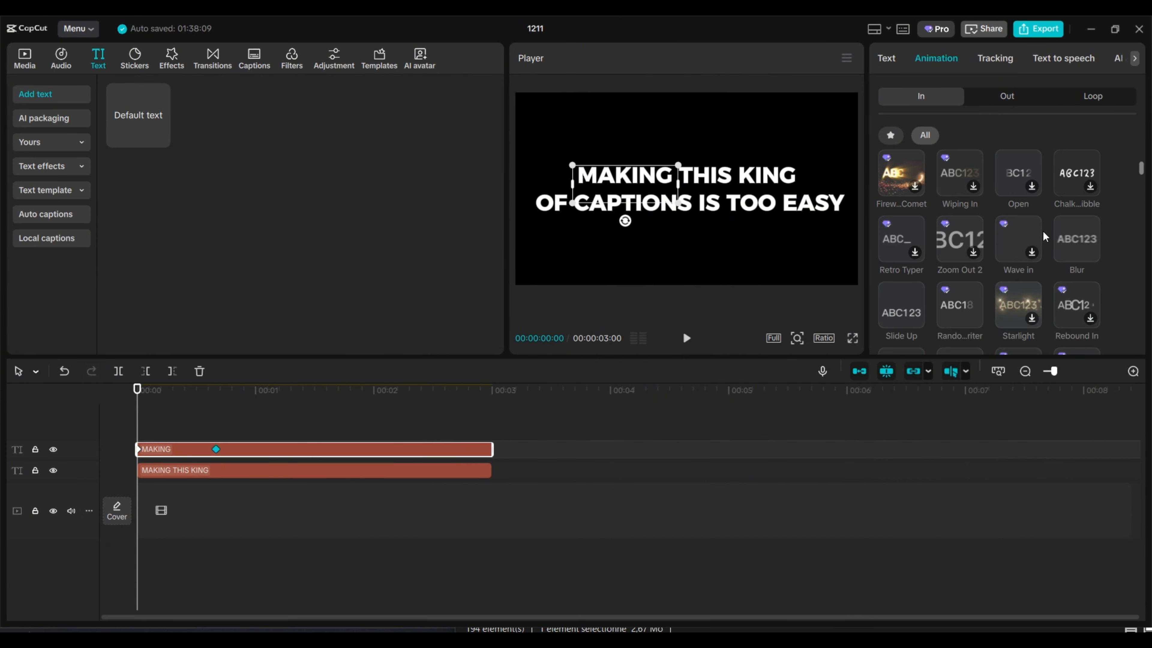
pyautogui.click(1068, 221)
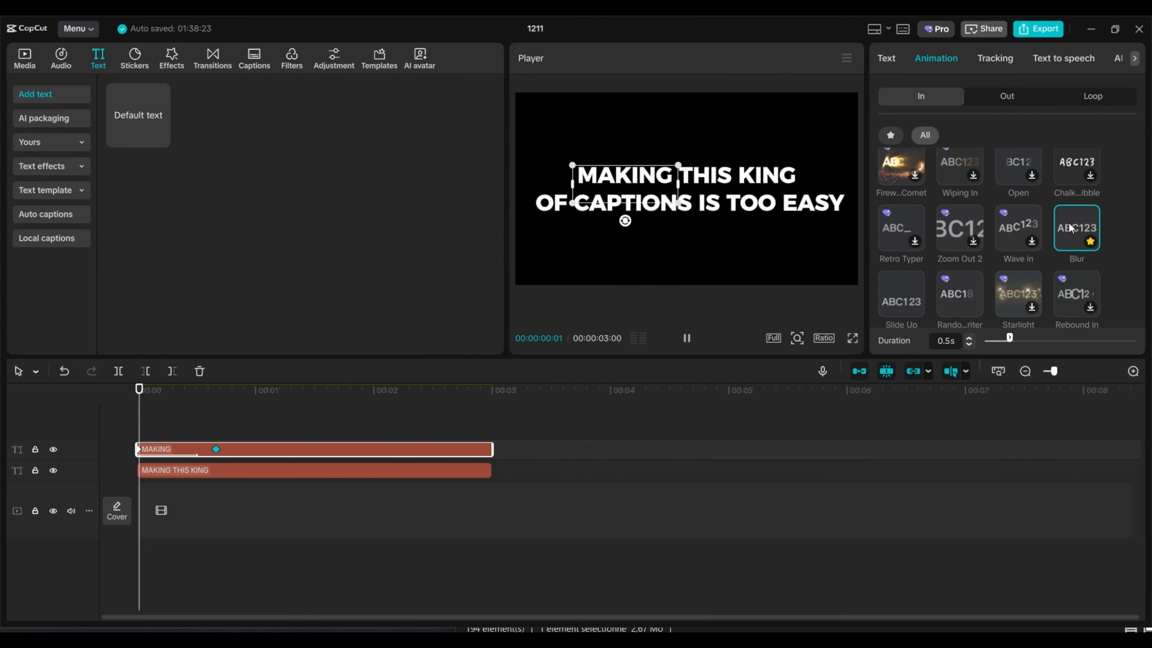
# Step: Show the keyframe graph of the MAKING clip in the timeline
pyautogui.click(231, 447)
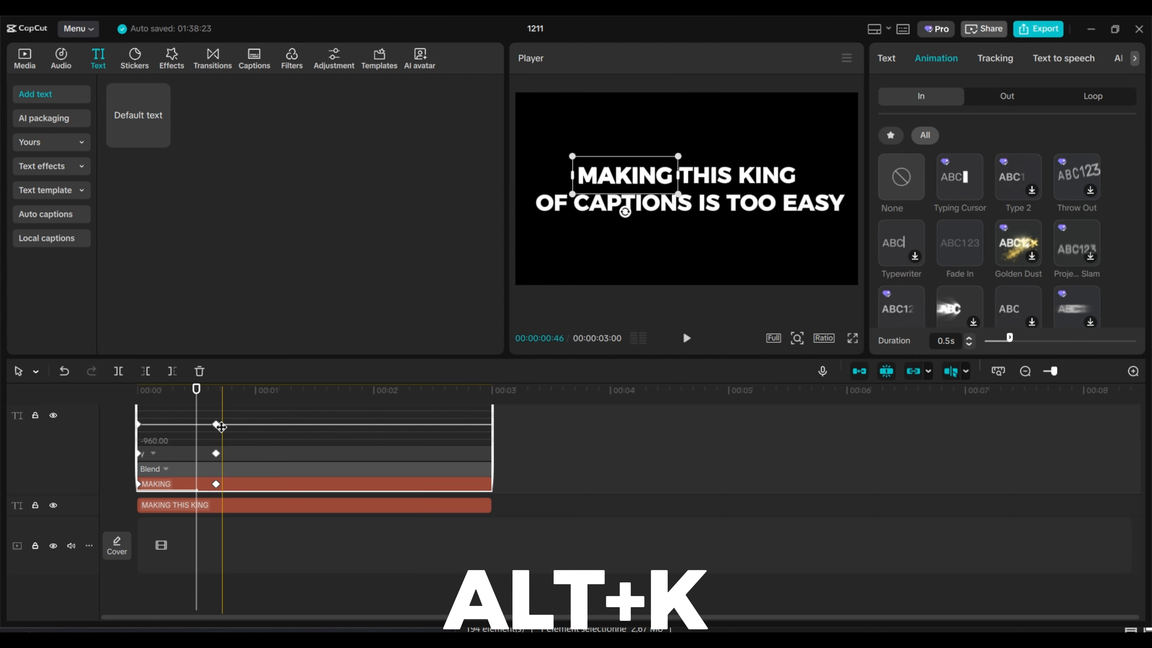
pyautogui.hotkey('alt', 'k')
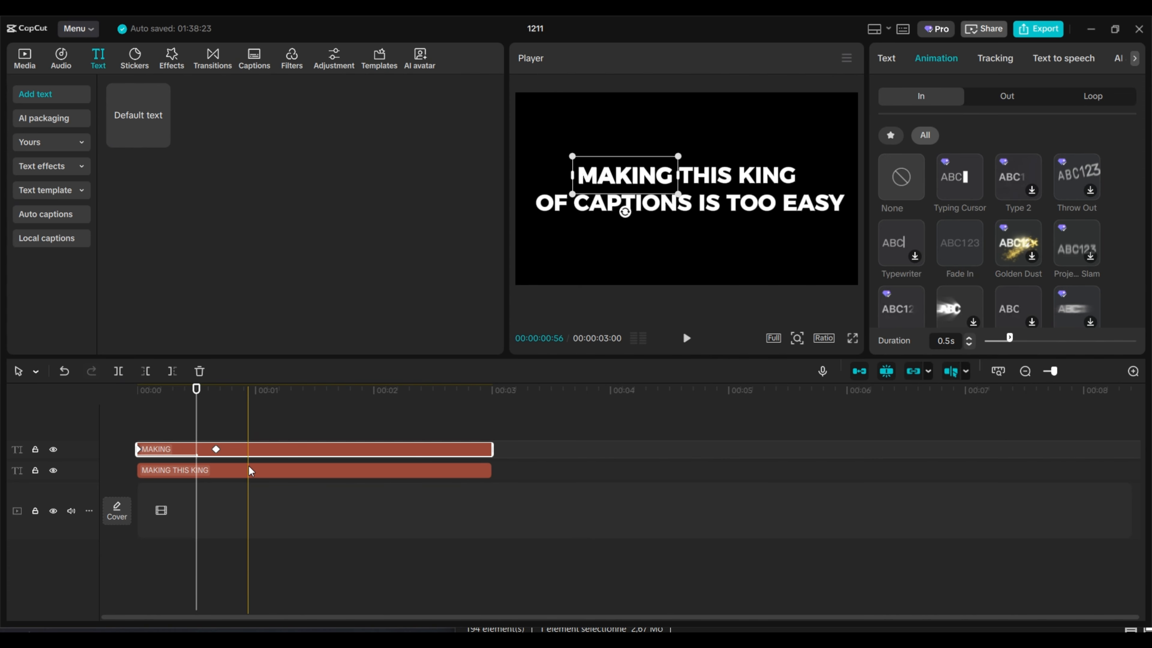
pyautogui.rightClick(264, 447)
pyautogui.click(316, 592)
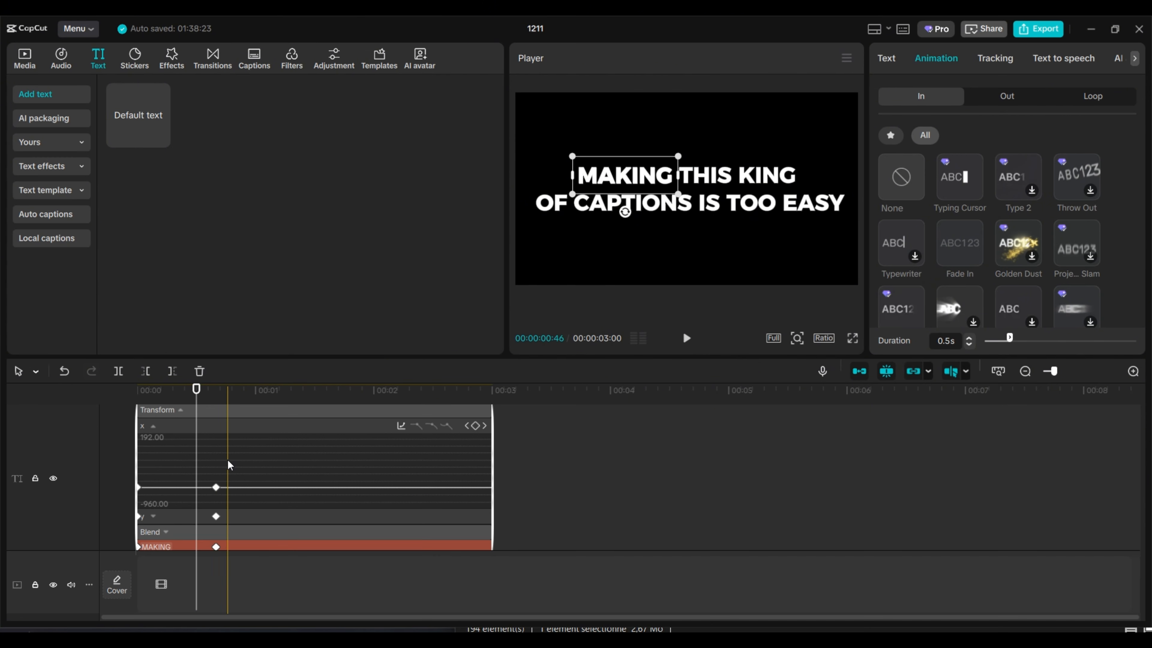
# Step: Apply the Quad Ease curve to the MAKING clip's Y position keyframes and pull the second keyframe's handle back toward the clip start
pyautogui.click(179, 427)
pyautogui.click(181, 482)
pyautogui.click(169, 447)
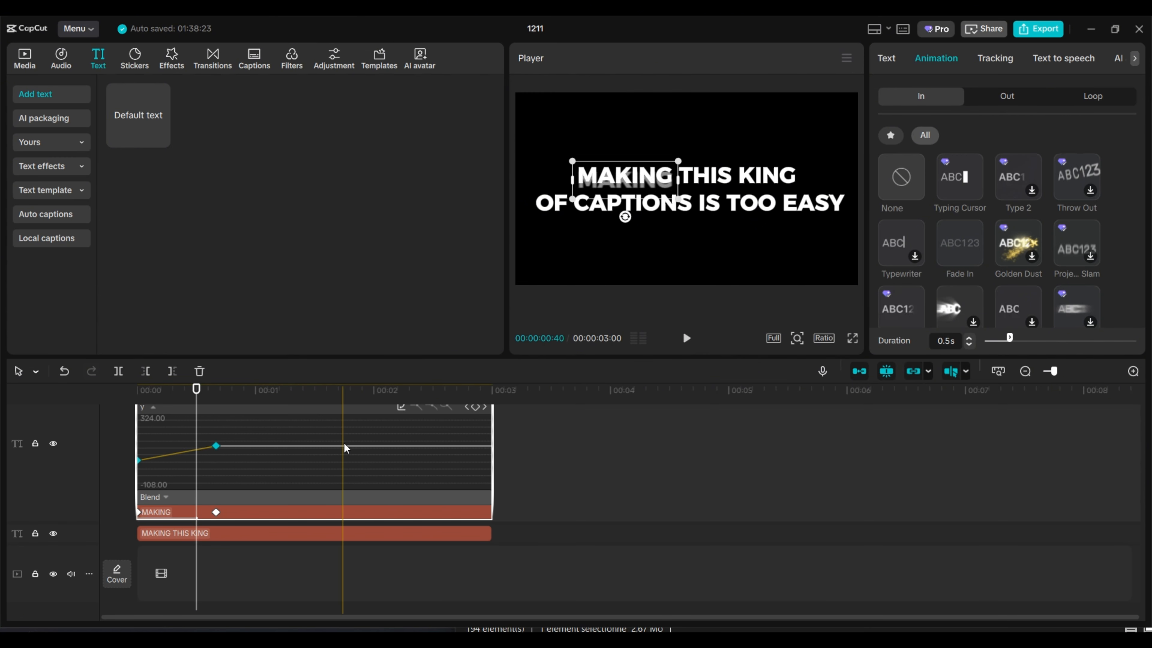
pyautogui.click(399, 407)
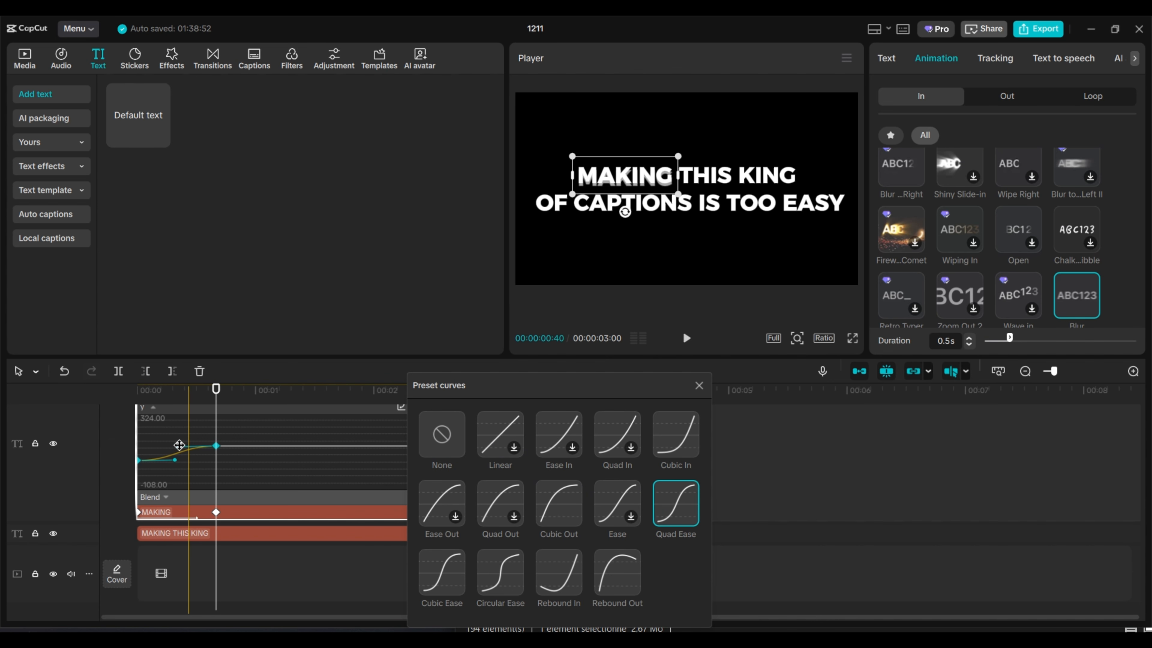
pyautogui.moveTo(179, 447); pyautogui.dragTo(141, 447)
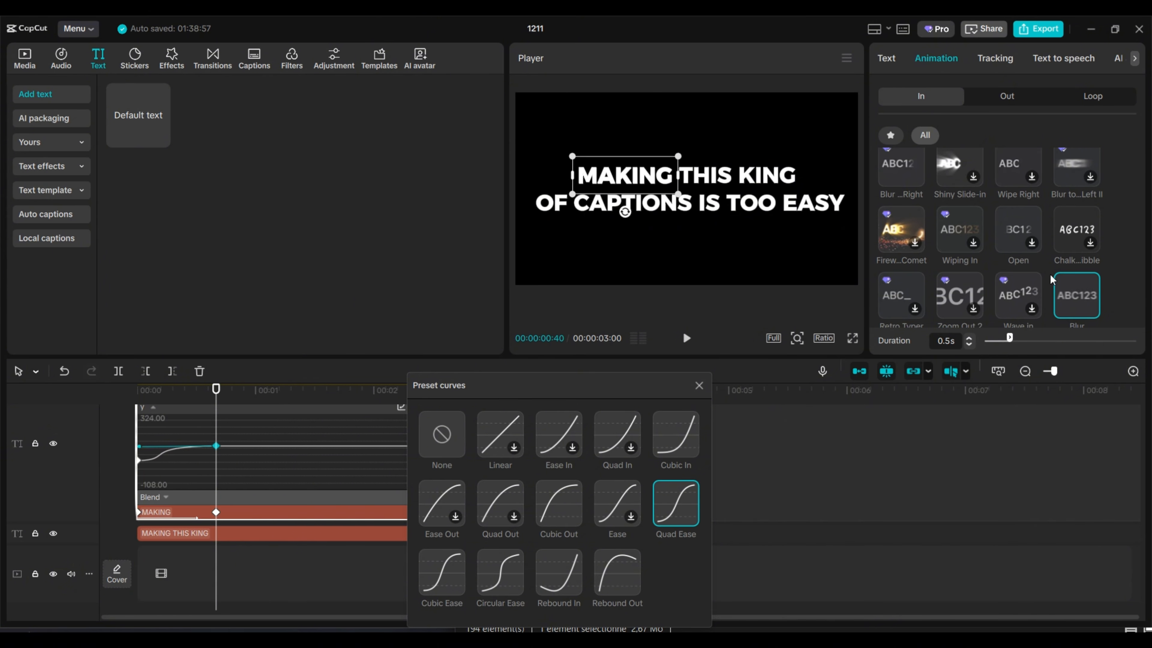
# Step: Close the preset curves and hide the MAKING clip's keyframe graph
pyautogui.scroll(5, 1091, 279)
pyautogui.scroll(-2, 1020, 217)
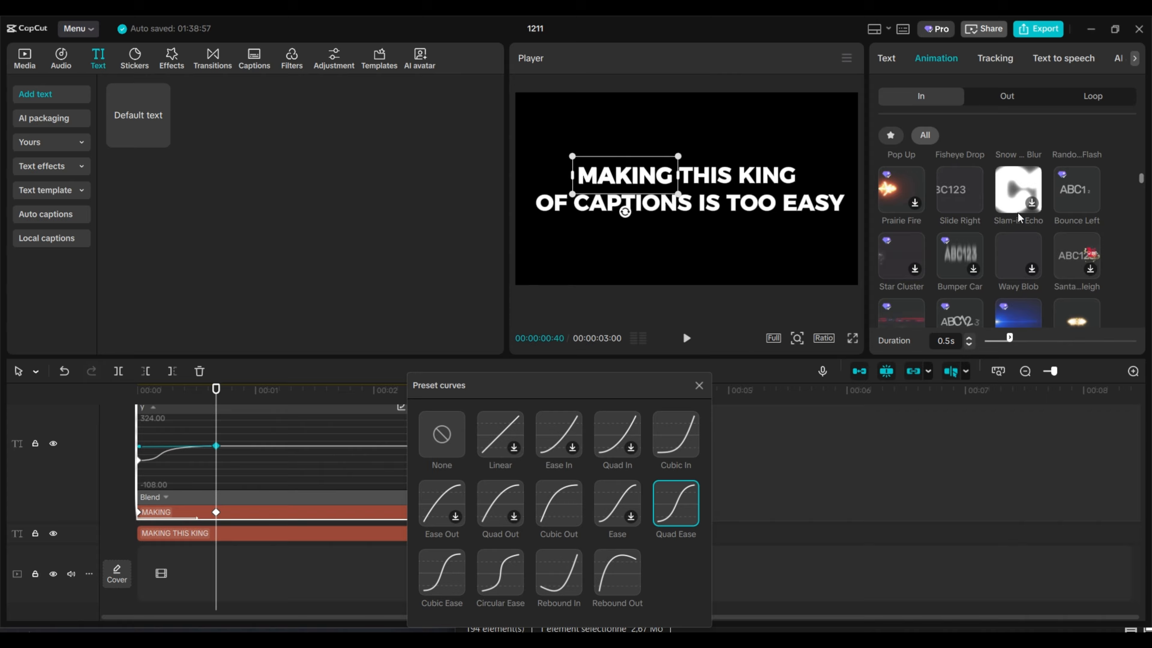
pyautogui.click(889, 59)
pyautogui.scroll(-3, 991, 233)
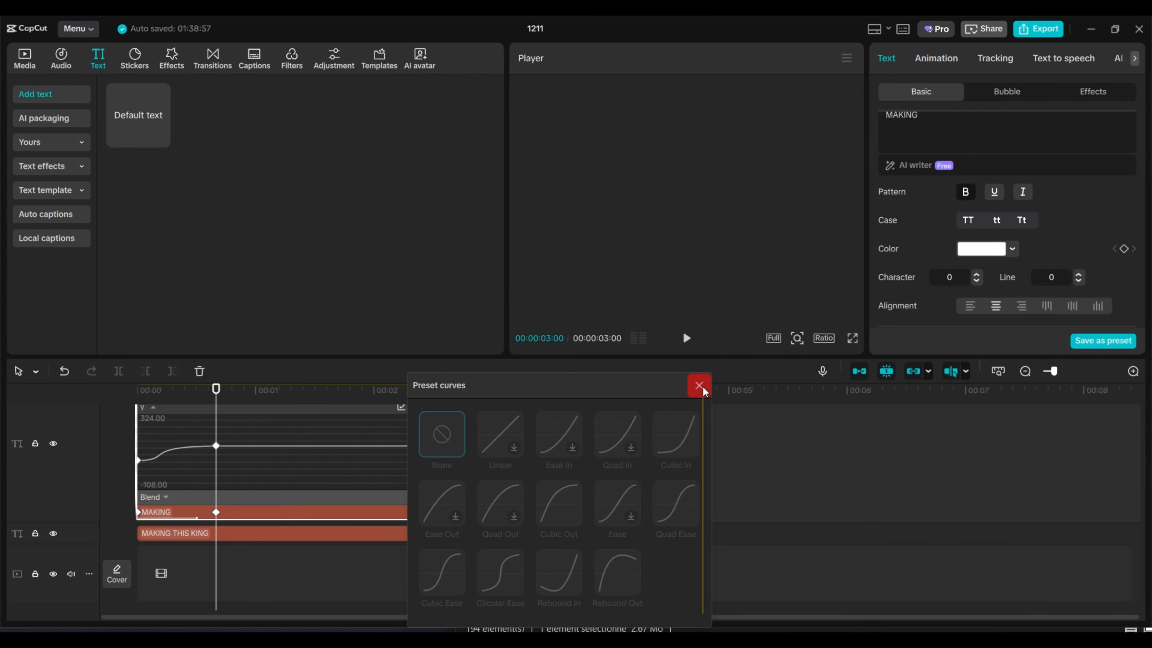
pyautogui.click(699, 385)
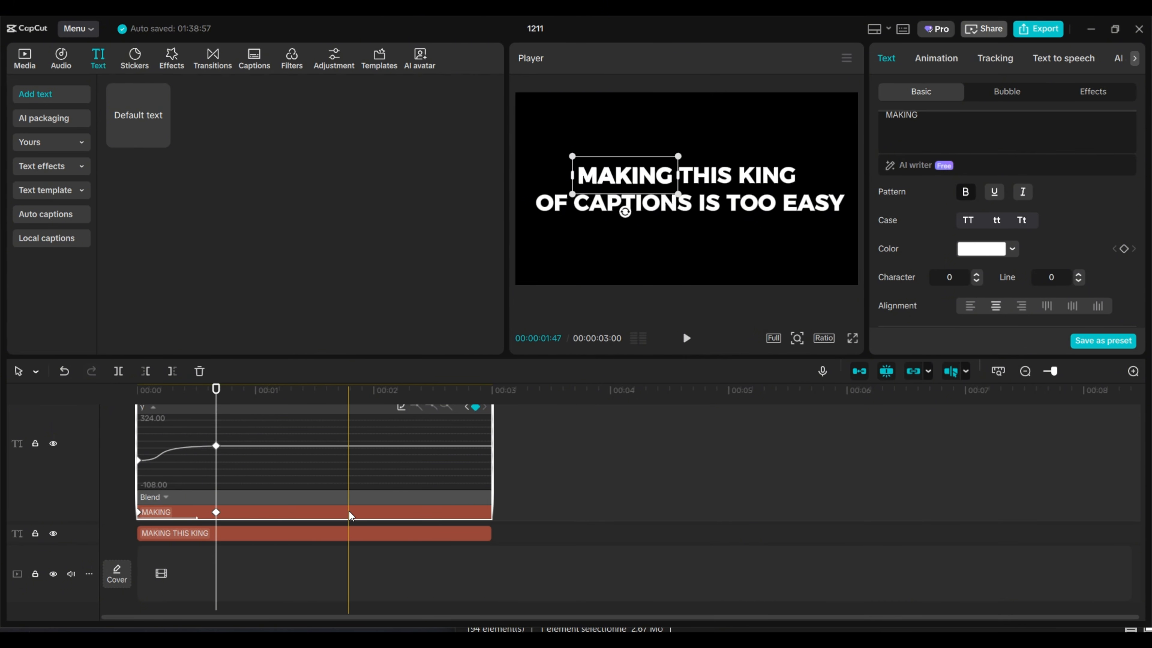
pyautogui.rightClick(354, 501)
pyautogui.click(390, 593)
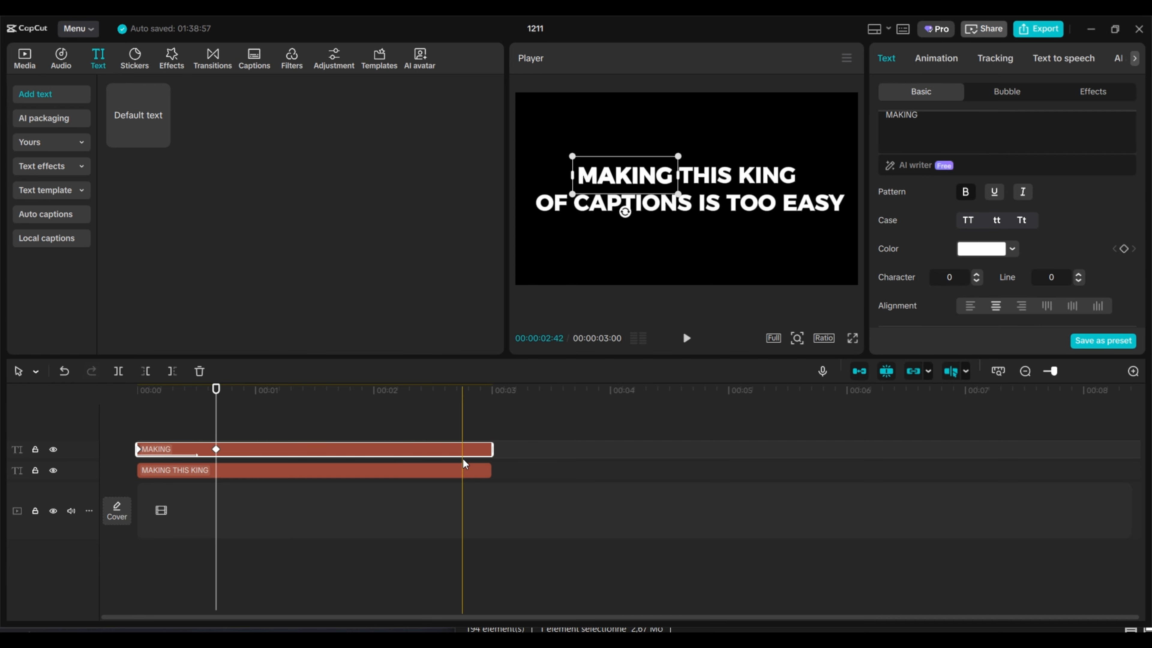
# Step: Enable the shadow on the MAKING text and set its color to white (FFFFFF)
pyautogui.scroll(-5, 988, 281)
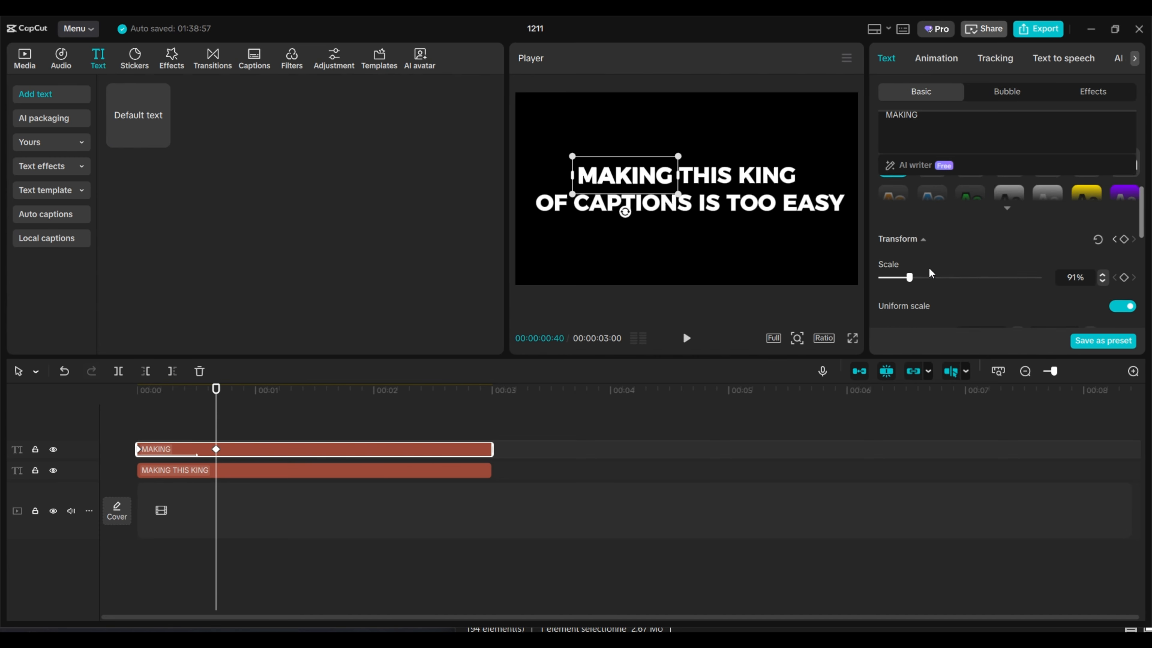
pyautogui.scroll(-6, 923, 260)
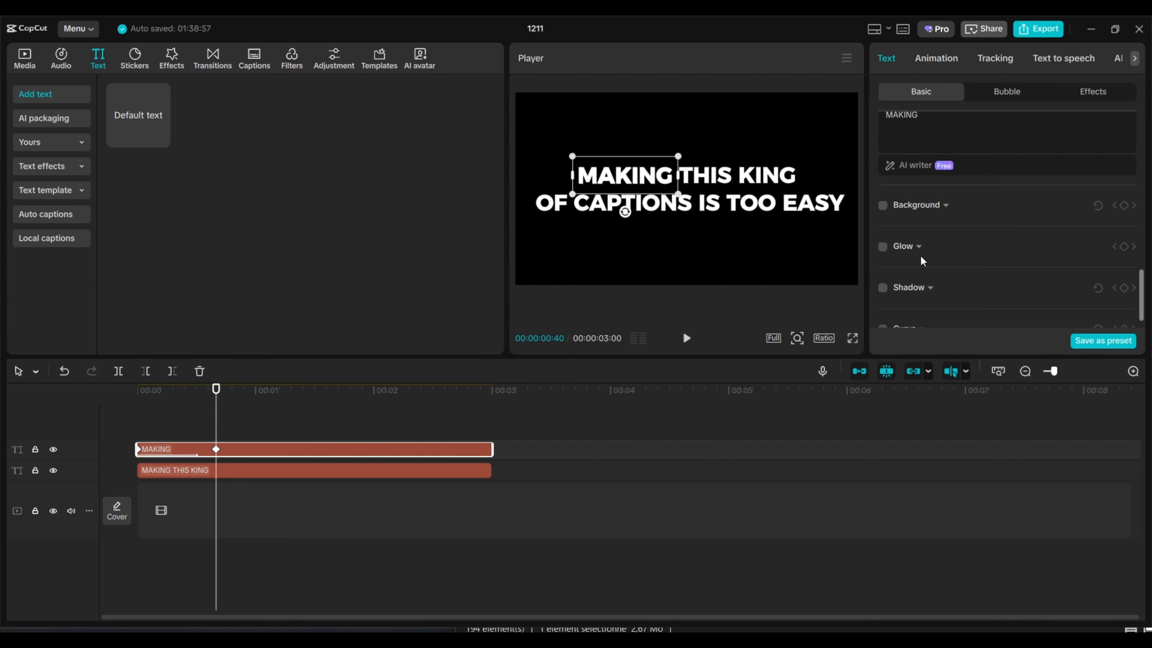
pyautogui.click(882, 267)
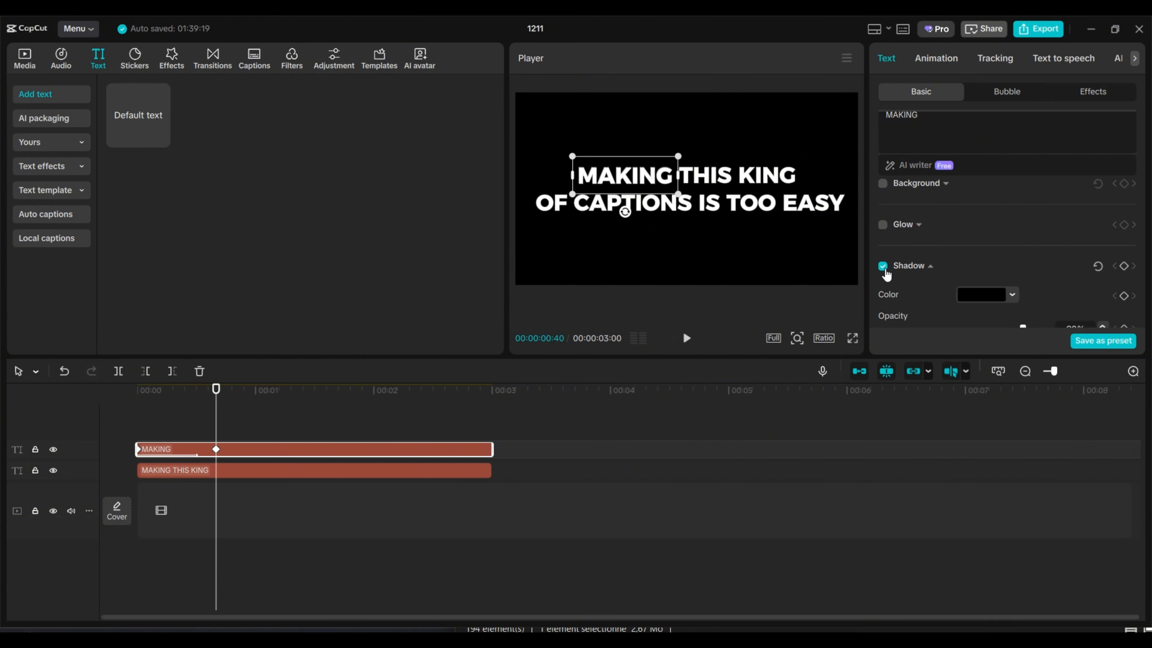
pyautogui.scroll(-2, 891, 295)
pyautogui.scroll(-1, 980, 278)
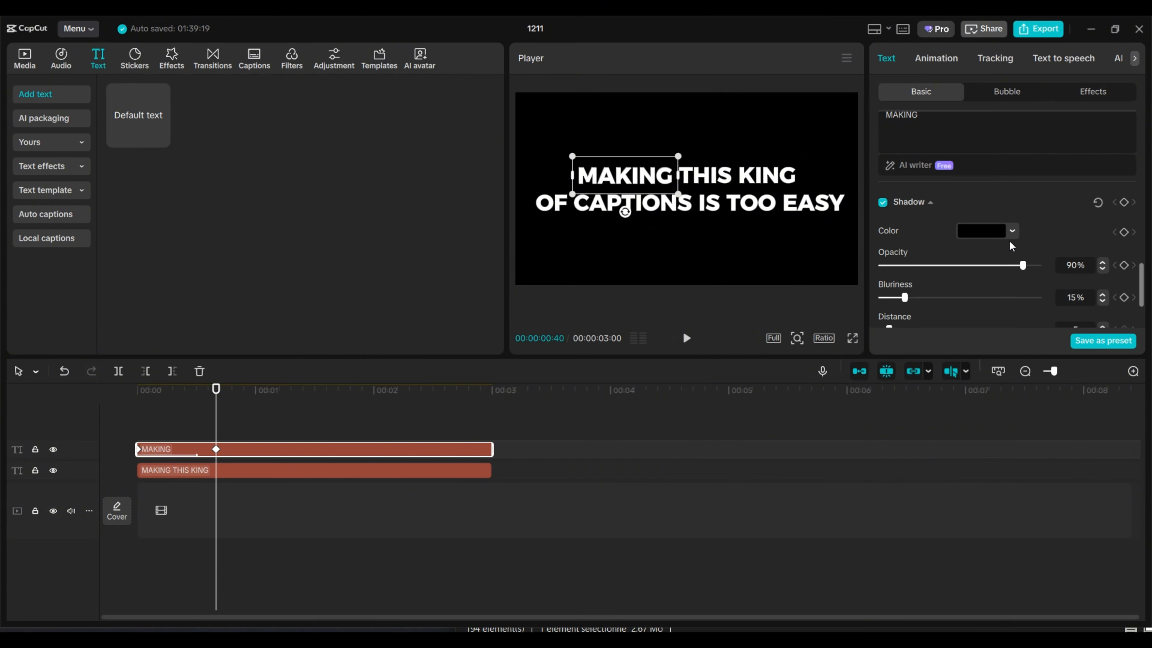
pyautogui.click(1012, 238)
pyautogui.moveTo(958, 300); pyautogui.dragTo(889, 238)
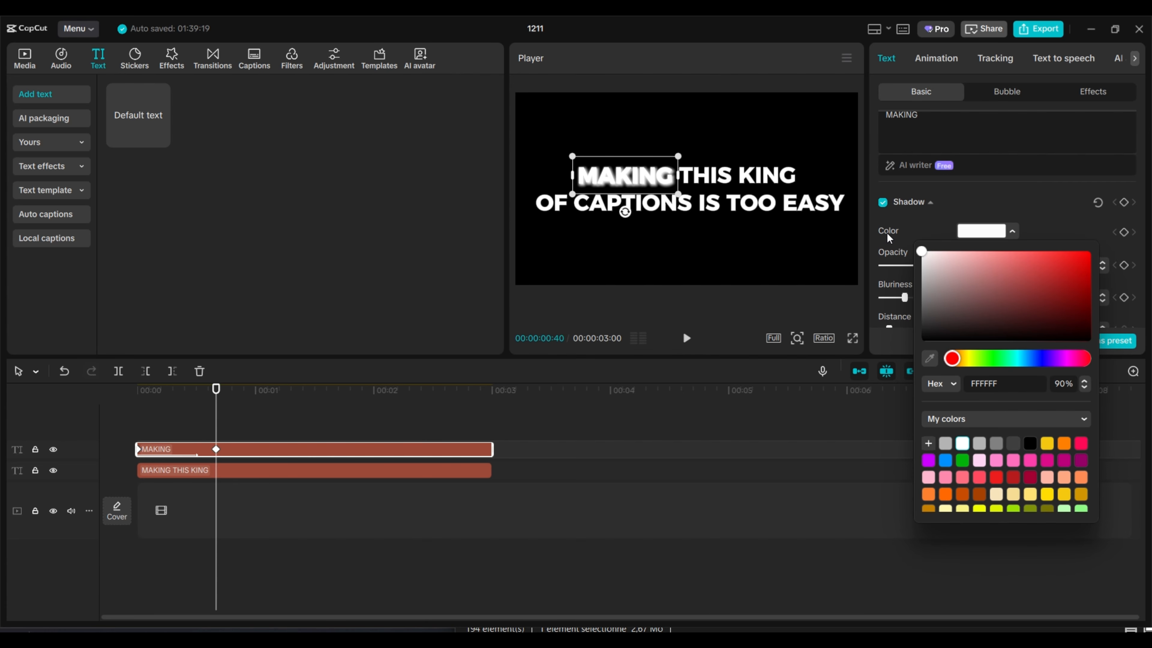
pyautogui.click(1011, 208)
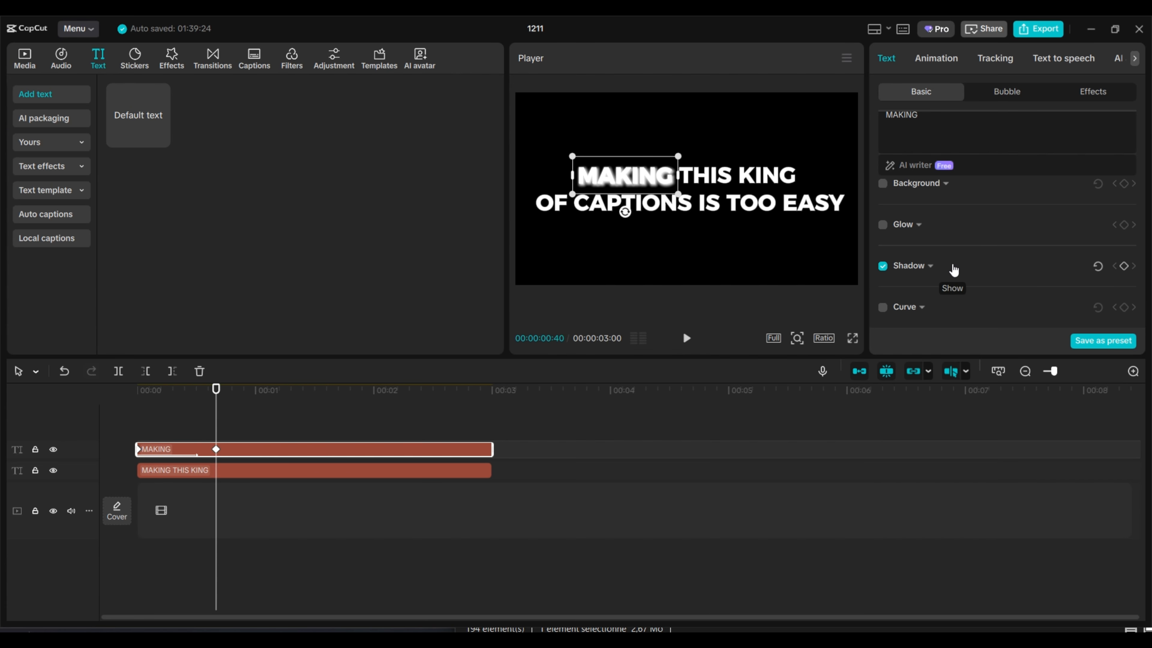
# Step: Set the MAKING shadow's opacity to 25%, bluriness to 23% and distance to 10
pyautogui.click(948, 267)
pyautogui.scroll(-3, 1017, 247)
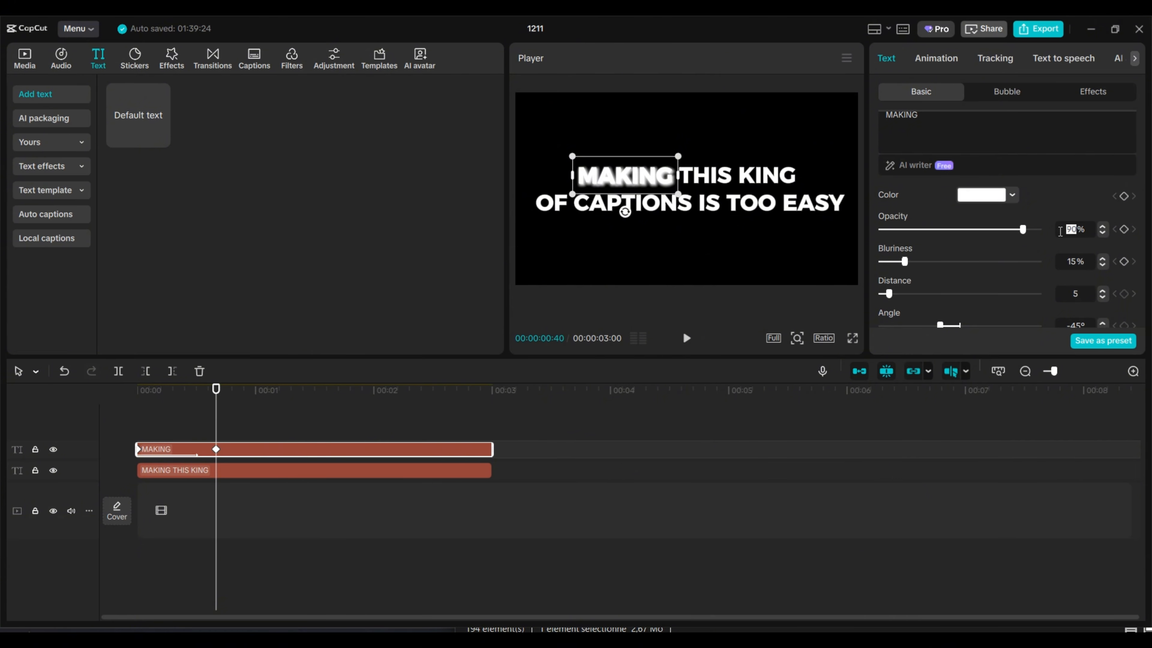
pyautogui.click(1060, 229)
pyautogui.write('25')
pyautogui.press('Return')
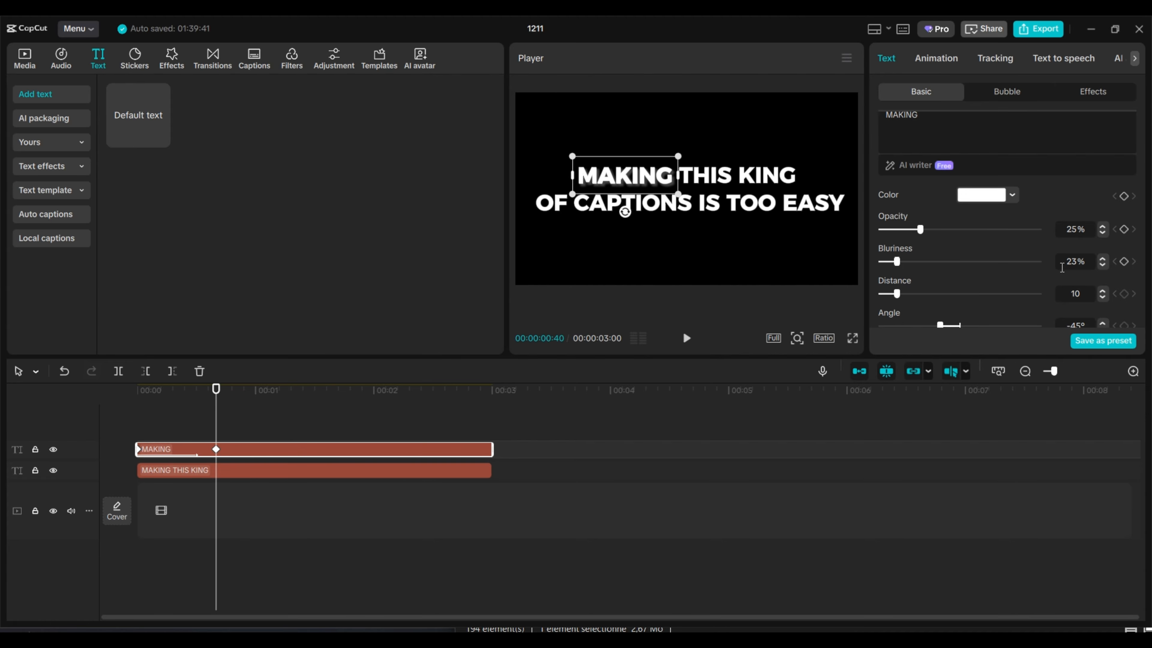
pyautogui.press('Return')
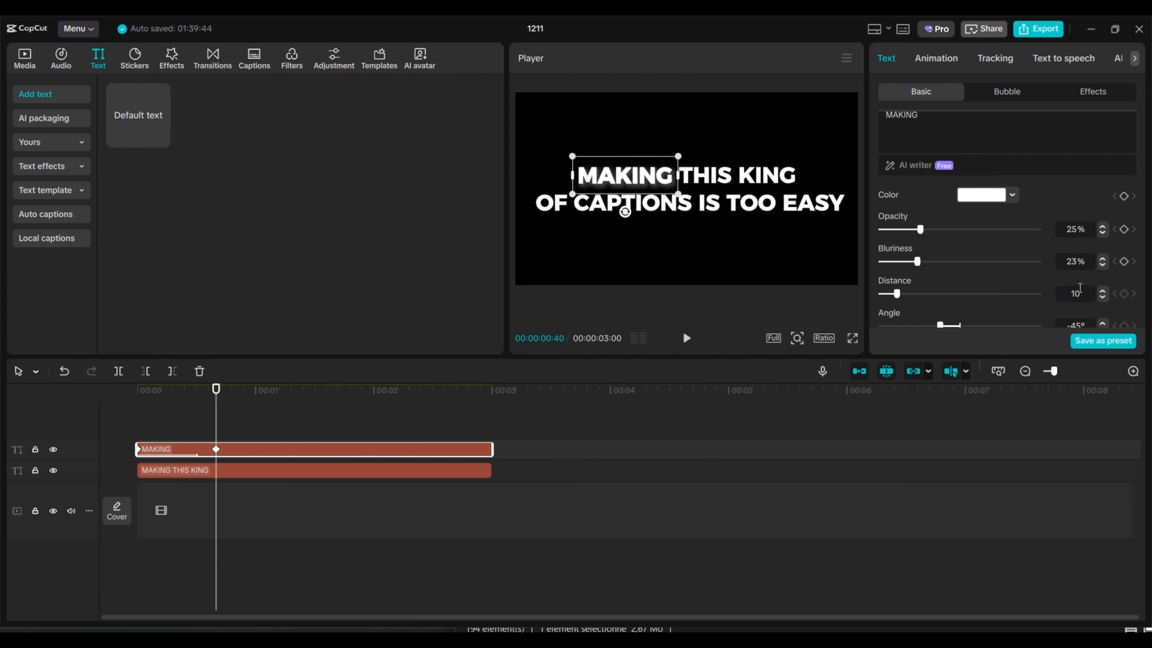
# Step: Set the MAKING shadow's angle to -37° and play back part of the timeline to preview it
pyautogui.scroll(-1, 1081, 287)
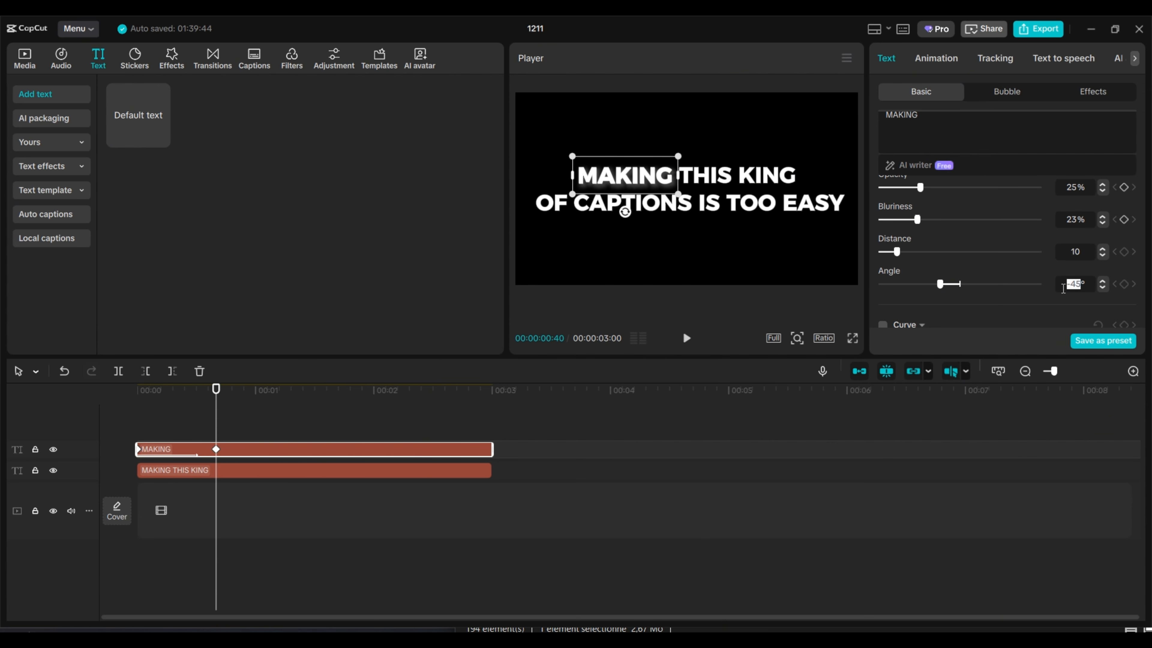
pyautogui.press('Return')
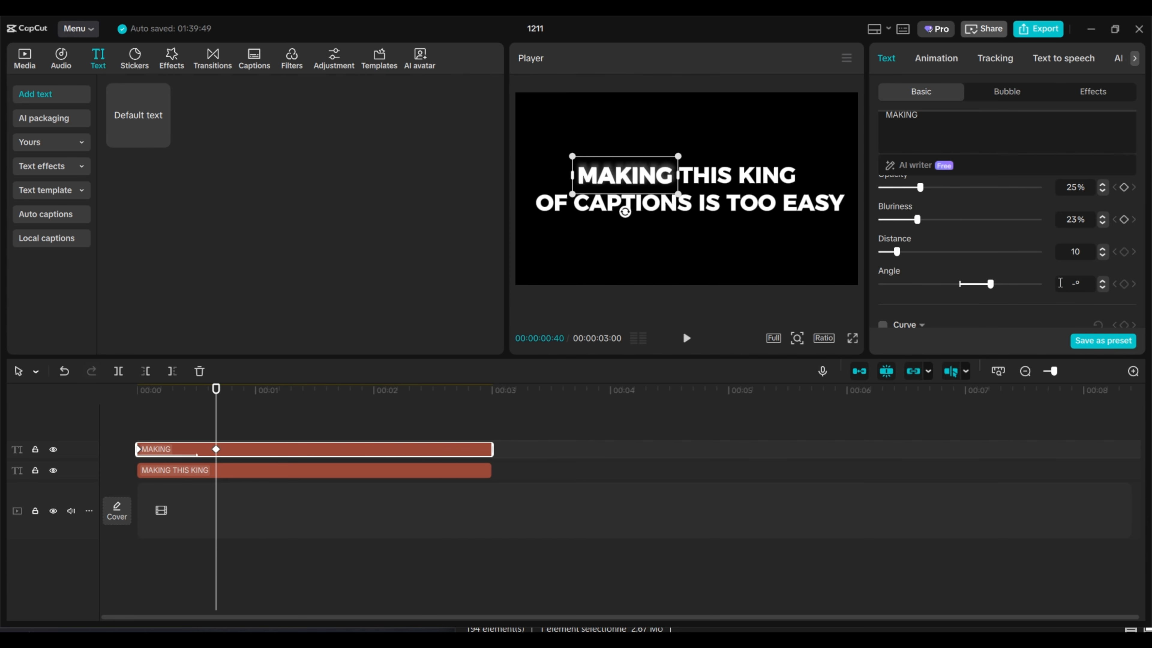
pyautogui.press('Return')
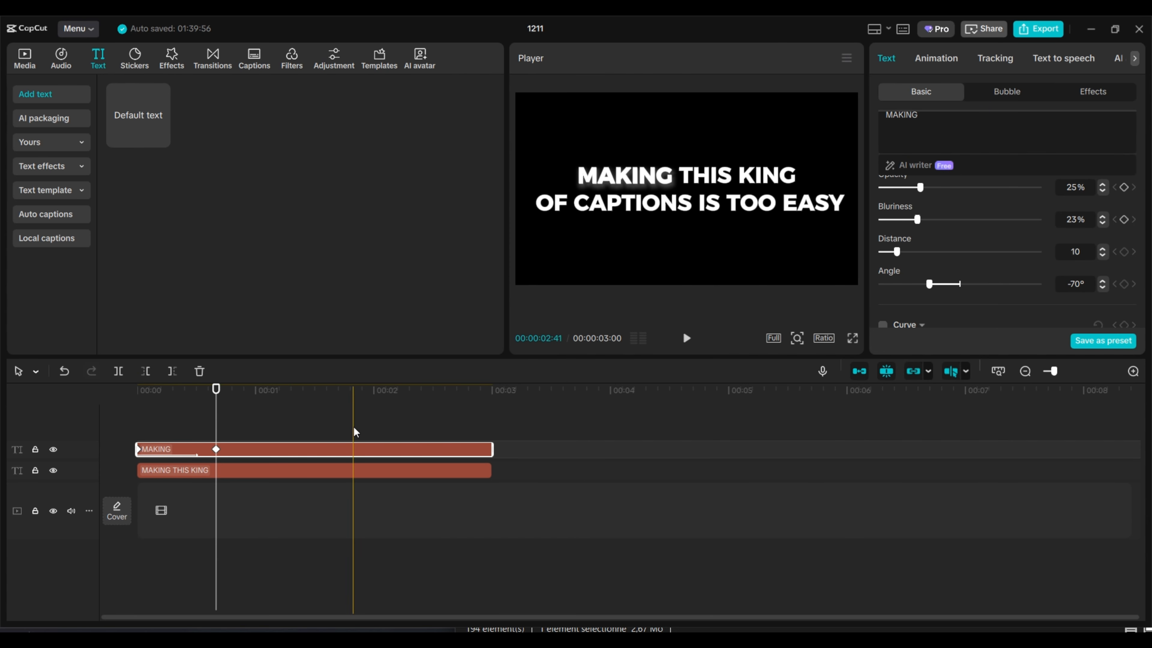
pyautogui.moveTo(934, 286)
pyautogui.mouseDown()
pyautogui.moveTo(912, 285)
pyautogui.moveTo(945, 278)
pyautogui.mouseUp()
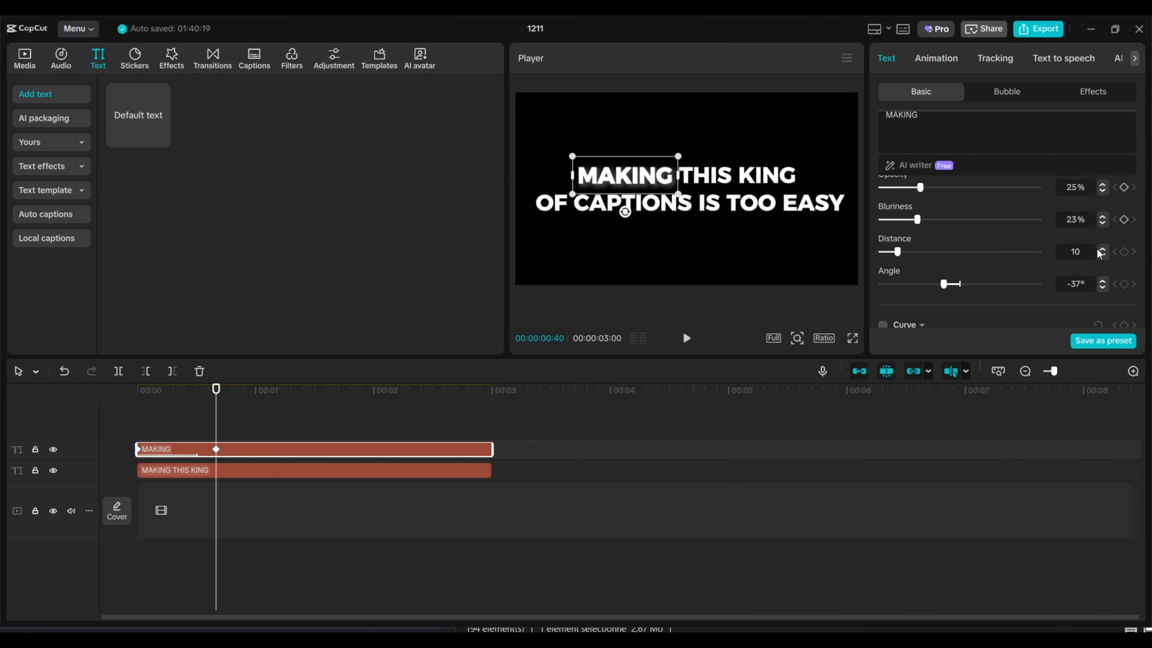
pyautogui.press('space')
pyautogui.press('space')
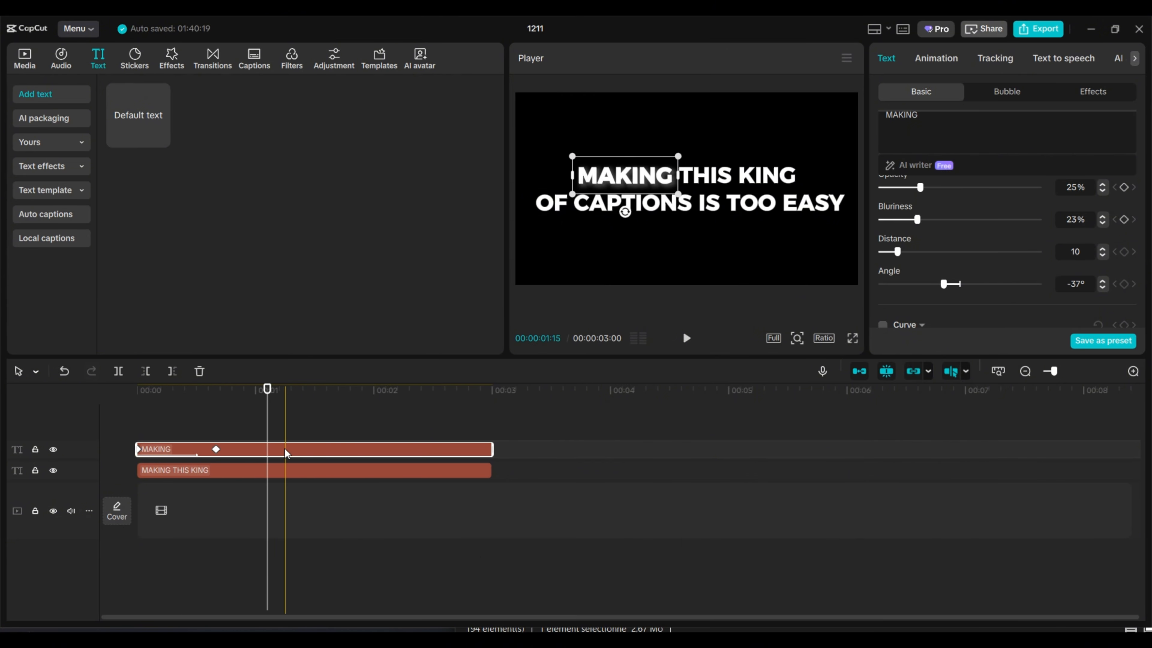
# Step: Duplicate the MAKING clip onto a new track above it, starting at 00:00:00:12, and change the copy's text to "this"
pyautogui.moveTo(283, 449); pyautogui.dragTo(312, 438)
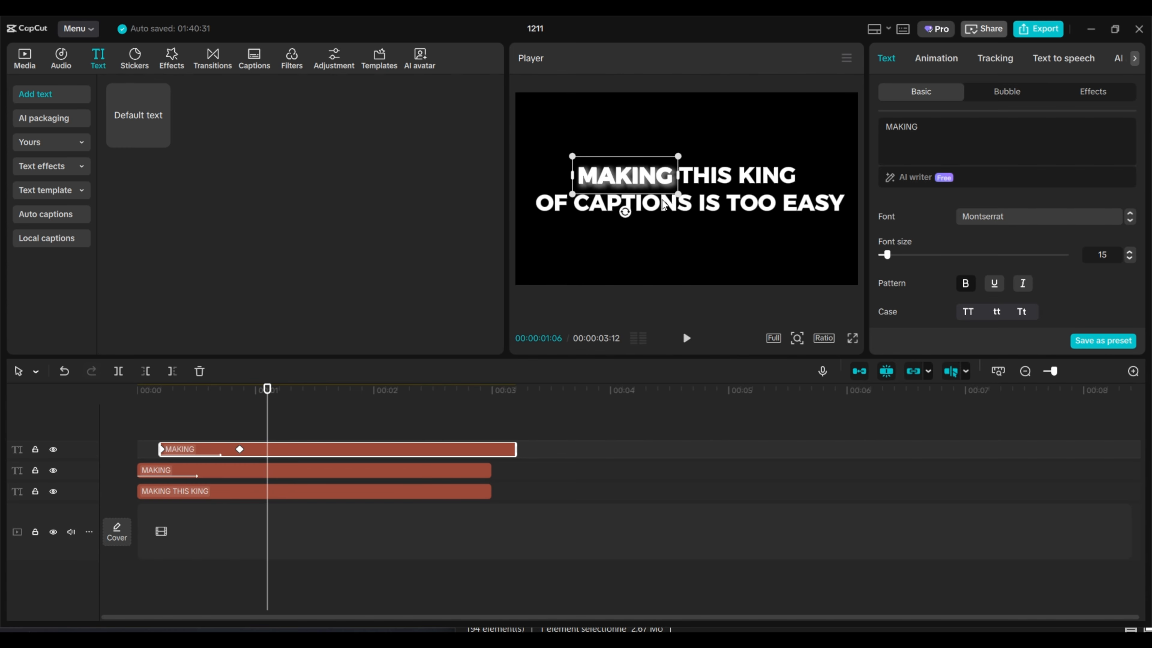
pyautogui.hotkey('ctrl', 'a')
pyautogui.write('this')
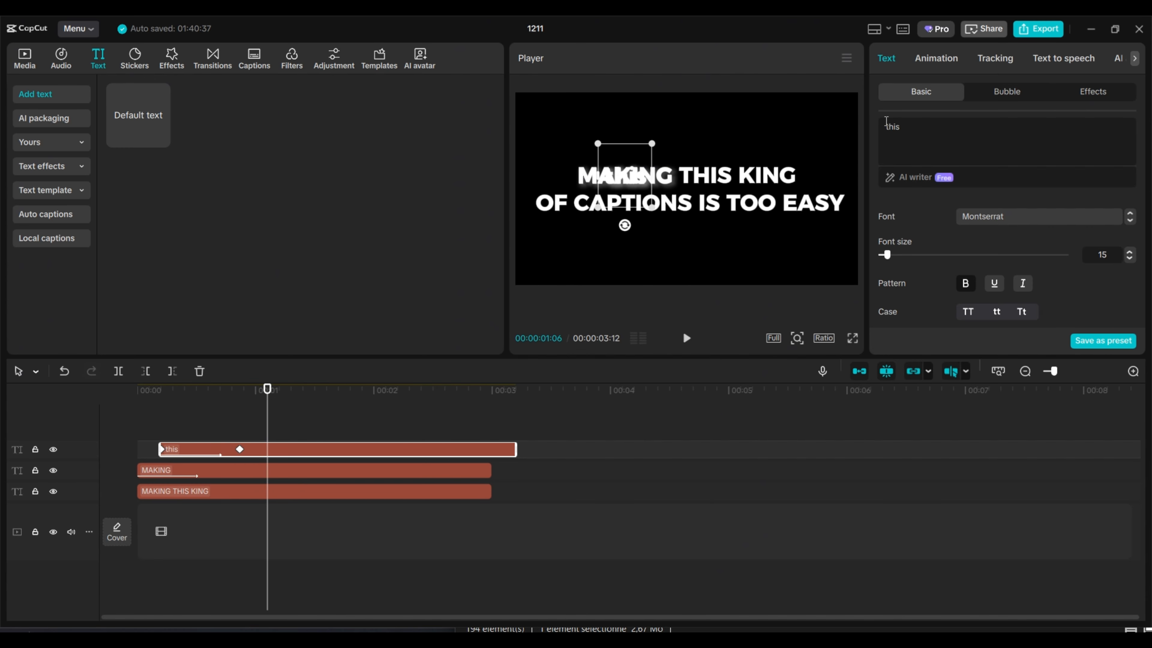
# Step: At the copy's second keyframe, put its text in uppercase and align it over the word THIS in the reference caption
pyautogui.click(240, 449)
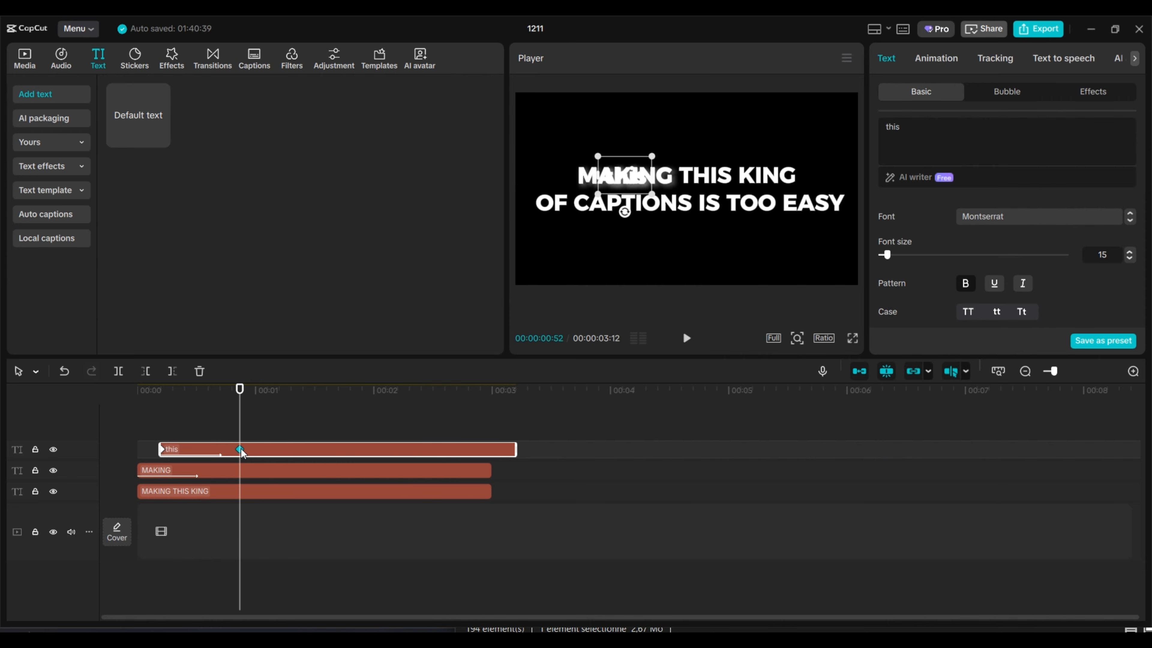
pyautogui.moveTo(628, 180); pyautogui.dragTo(707, 180)
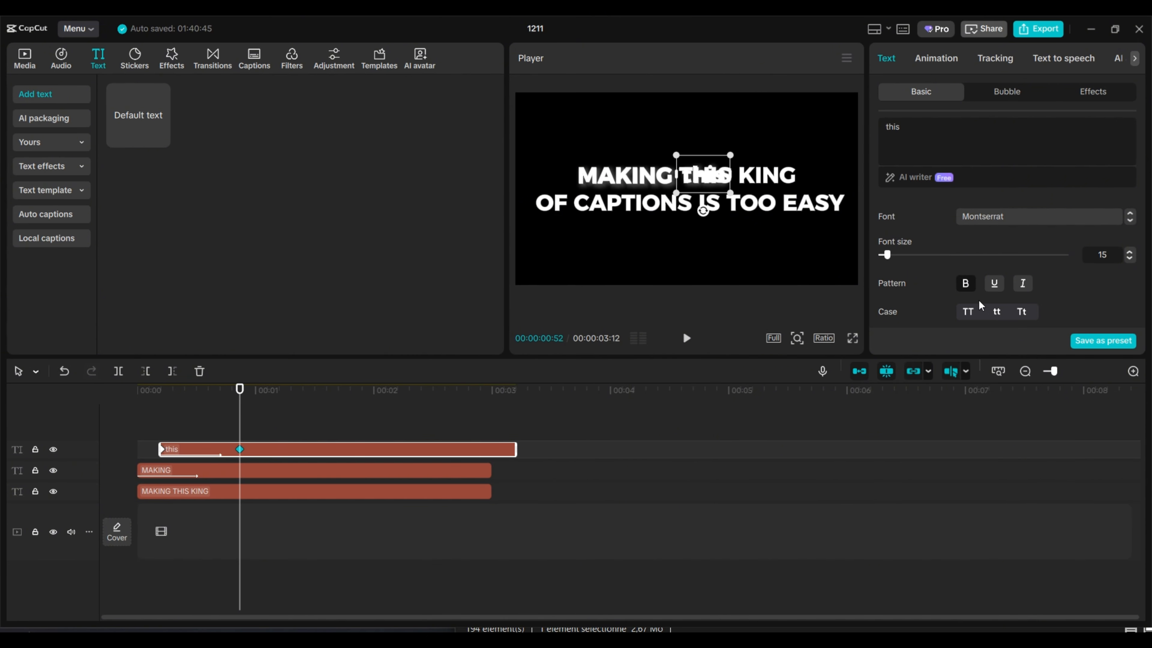
pyautogui.click(969, 311)
pyautogui.moveTo(722, 182); pyautogui.dragTo(724, 182)
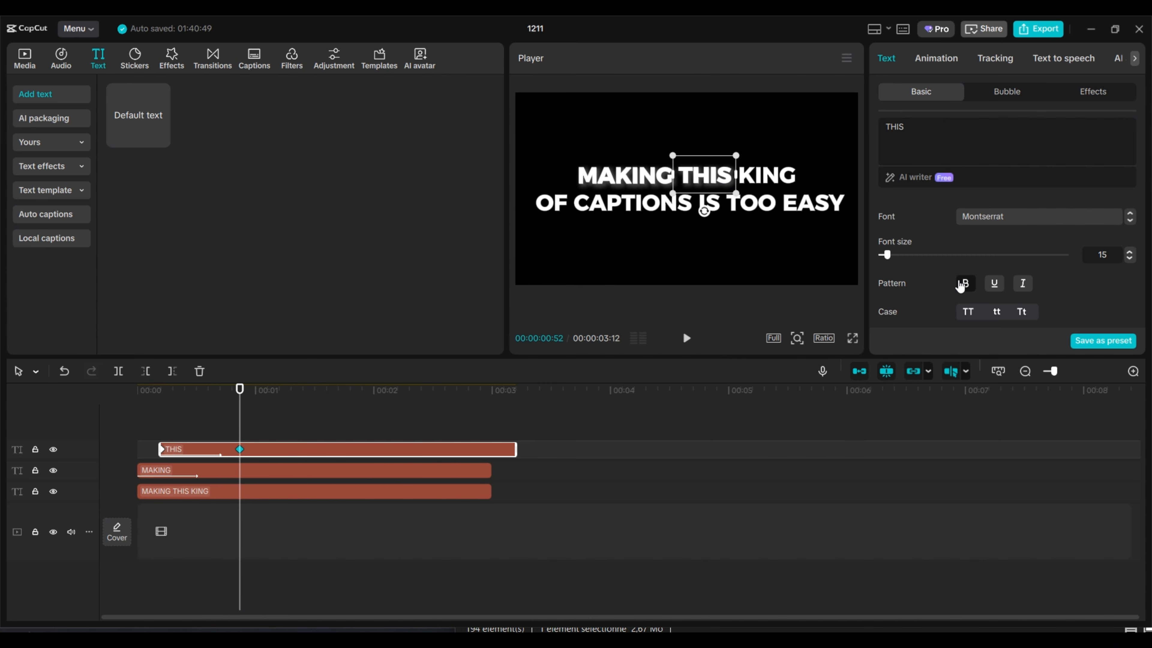
# Step: At the THIS clip's starting keyframe, set the X position to 202 to match its second keyframe
pyautogui.click(166, 453)
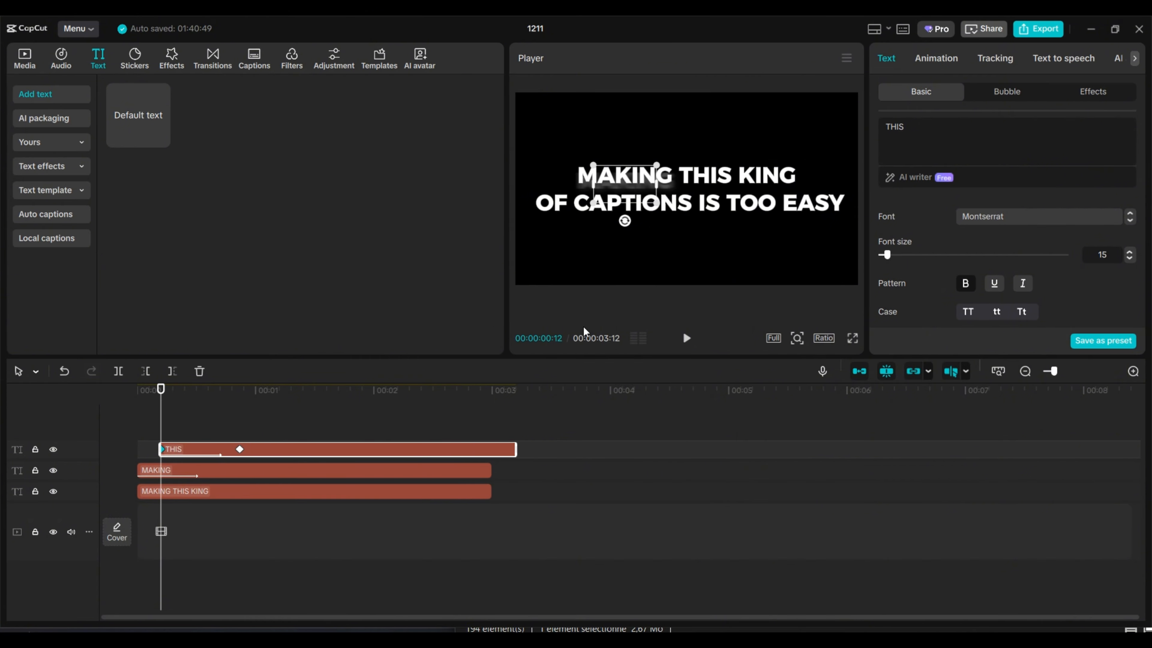
pyautogui.scroll(-4, 1010, 262)
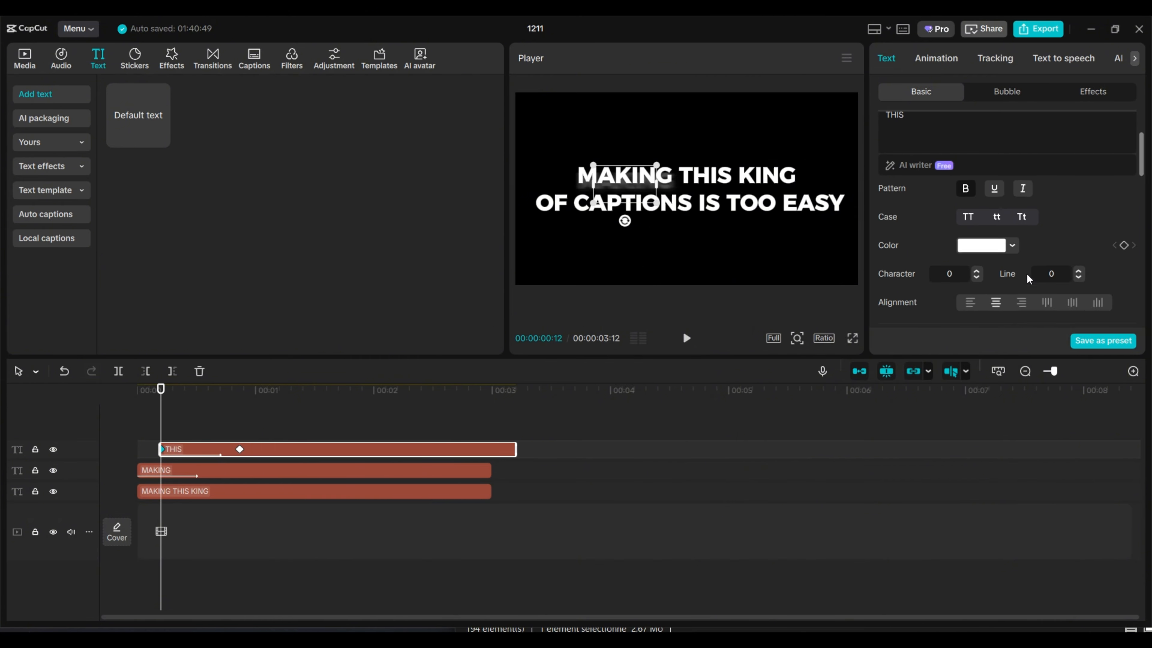
pyautogui.scroll(-5, 1020, 273)
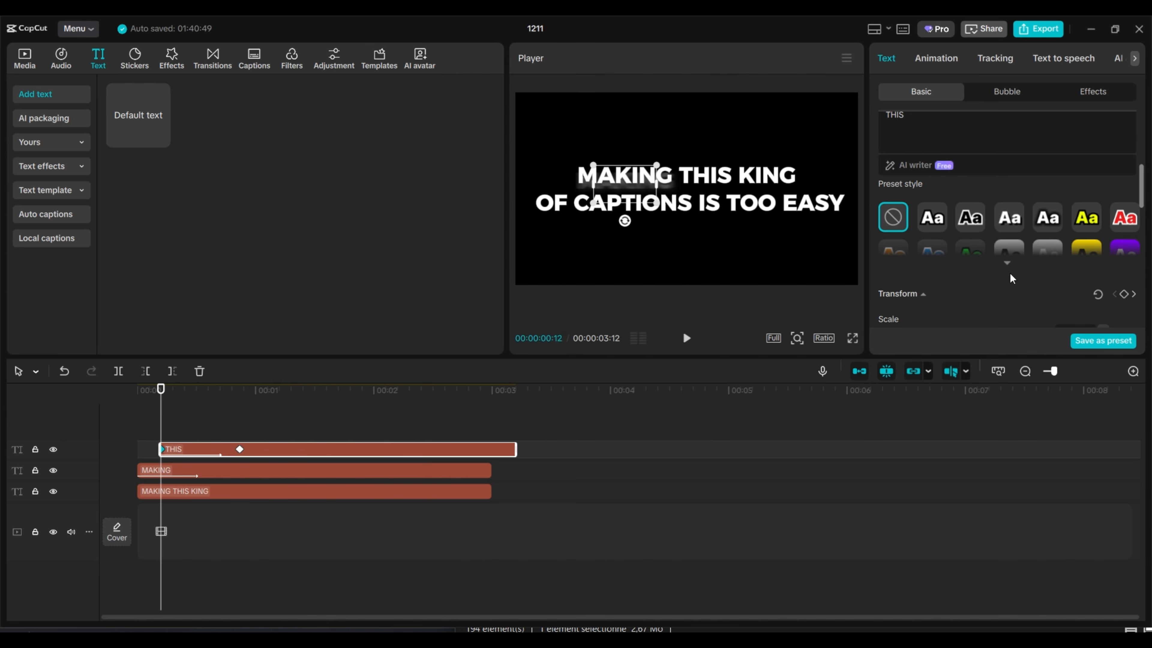
pyautogui.scroll(-5, 1009, 273)
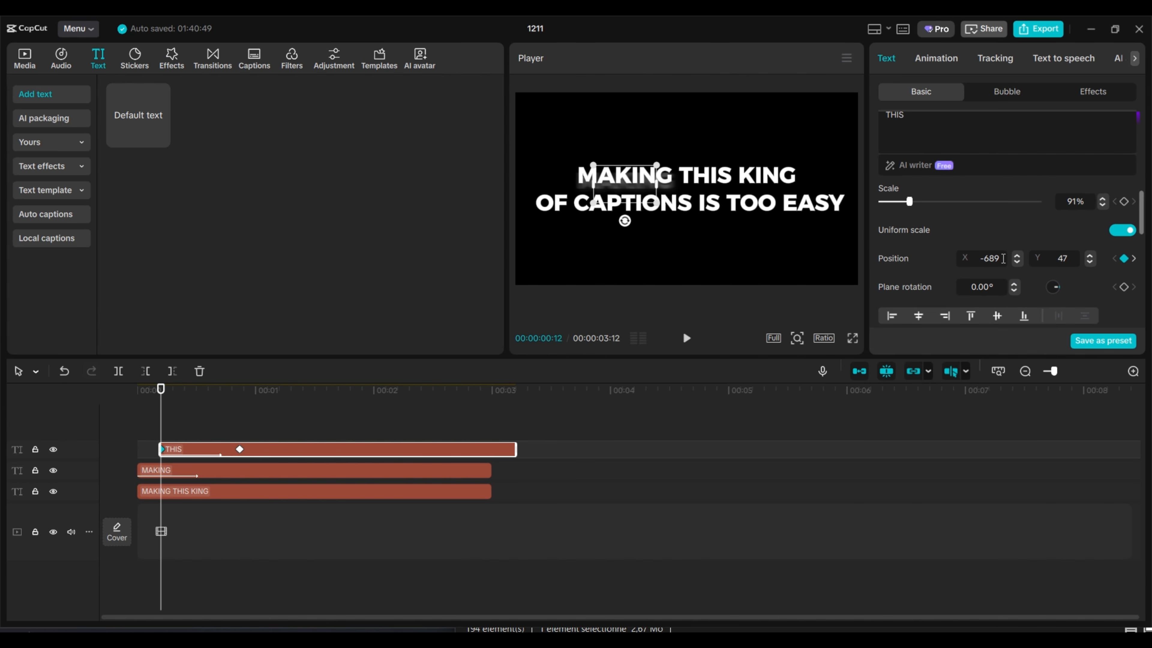
pyautogui.click(240, 450)
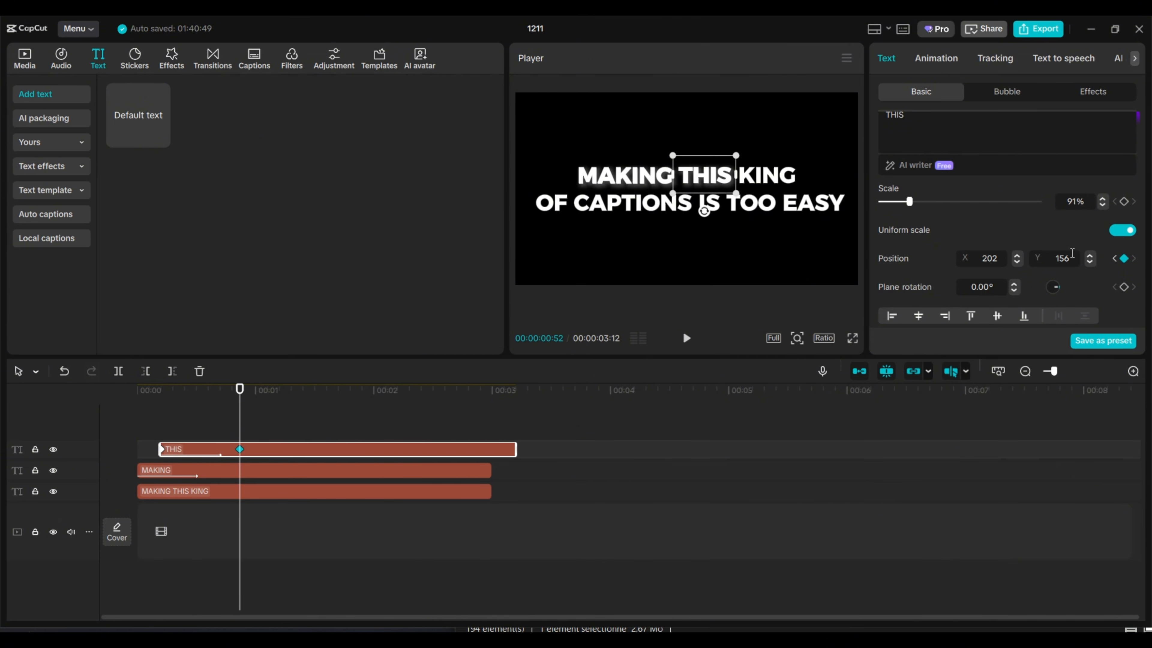
pyautogui.click(162, 451)
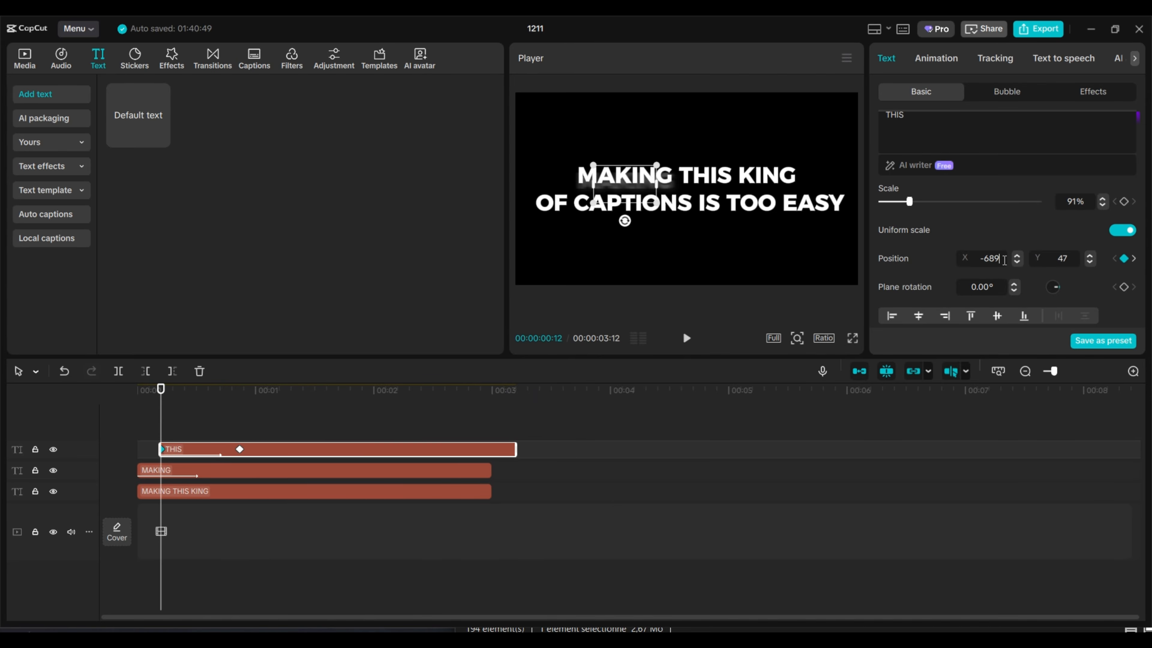
pyautogui.moveTo(1005, 260); pyautogui.dragTo(952, 262)
pyautogui.press('BackSpace')
pyautogui.press('Delete')
pyautogui.press('Delete')
pyautogui.press('Delete')
pyautogui.write('202')
pyautogui.press('Return')
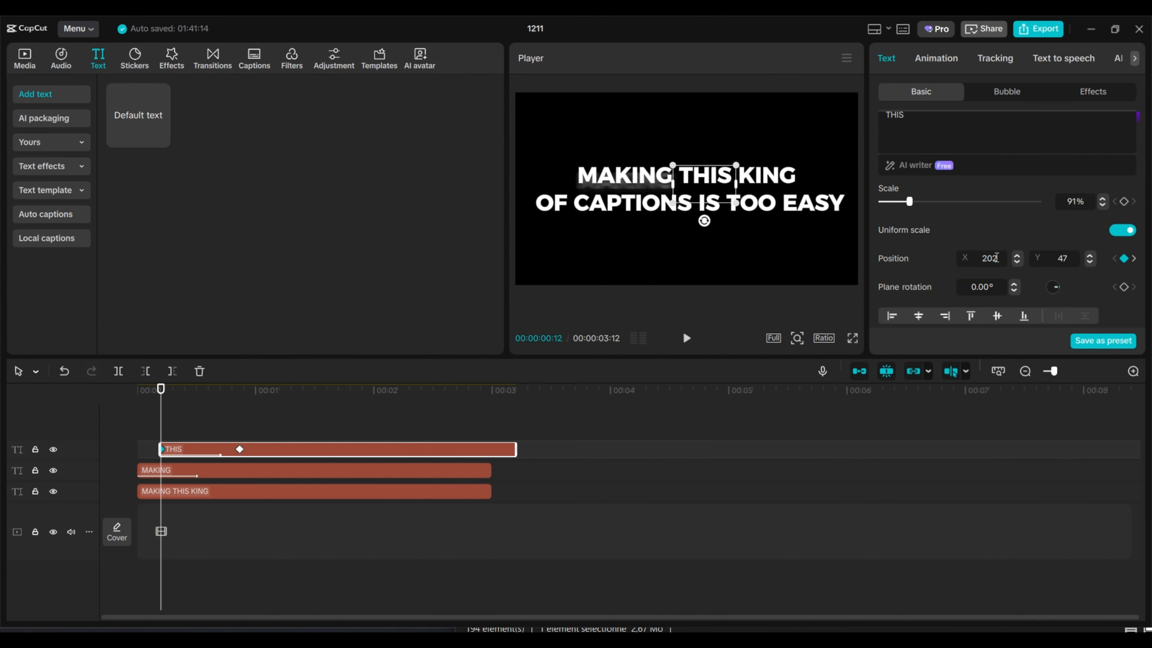
# Step: Calculate the THIS clip's starting Y position in Calculator by subtracting 100 from its Y value of 47
pyautogui.moveTo(1077, 259); pyautogui.dragTo(1044, 257)
pyautogui.press('XF86Calculator')
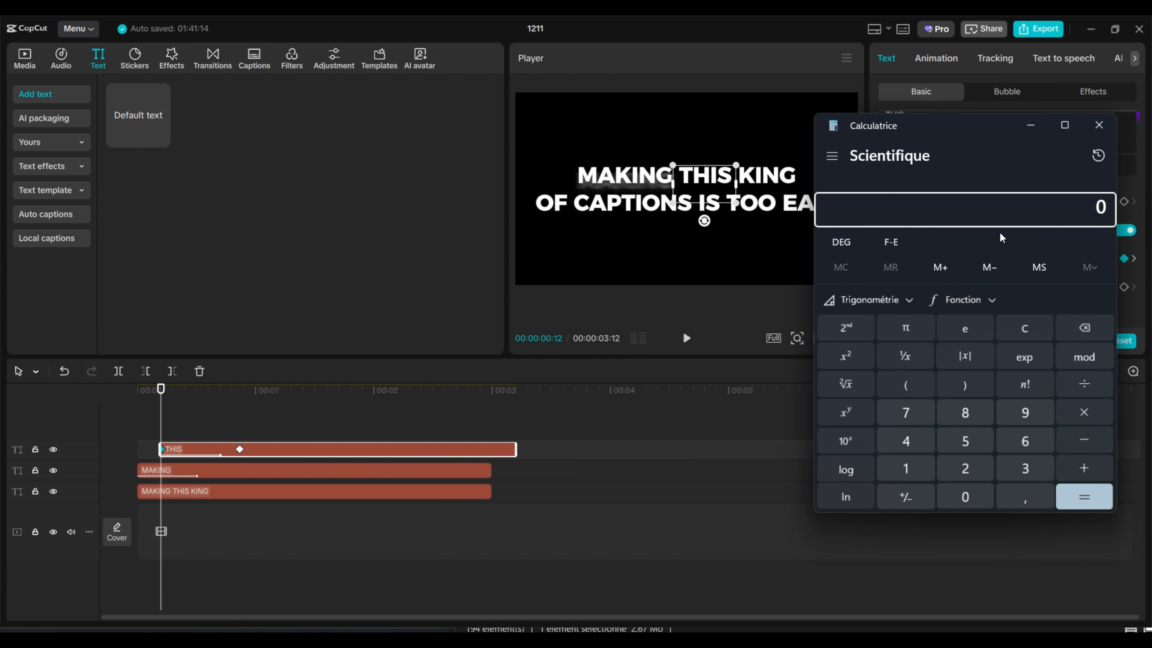
pyautogui.write('47')
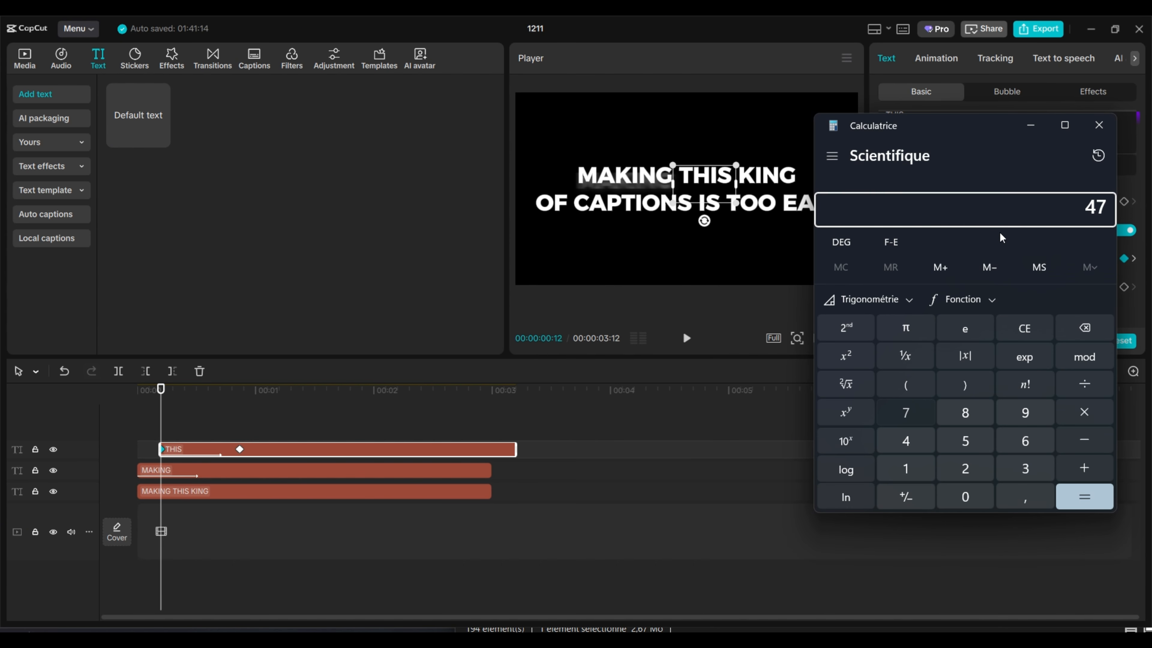
pyautogui.write(' - 100')
pyautogui.press('Return')
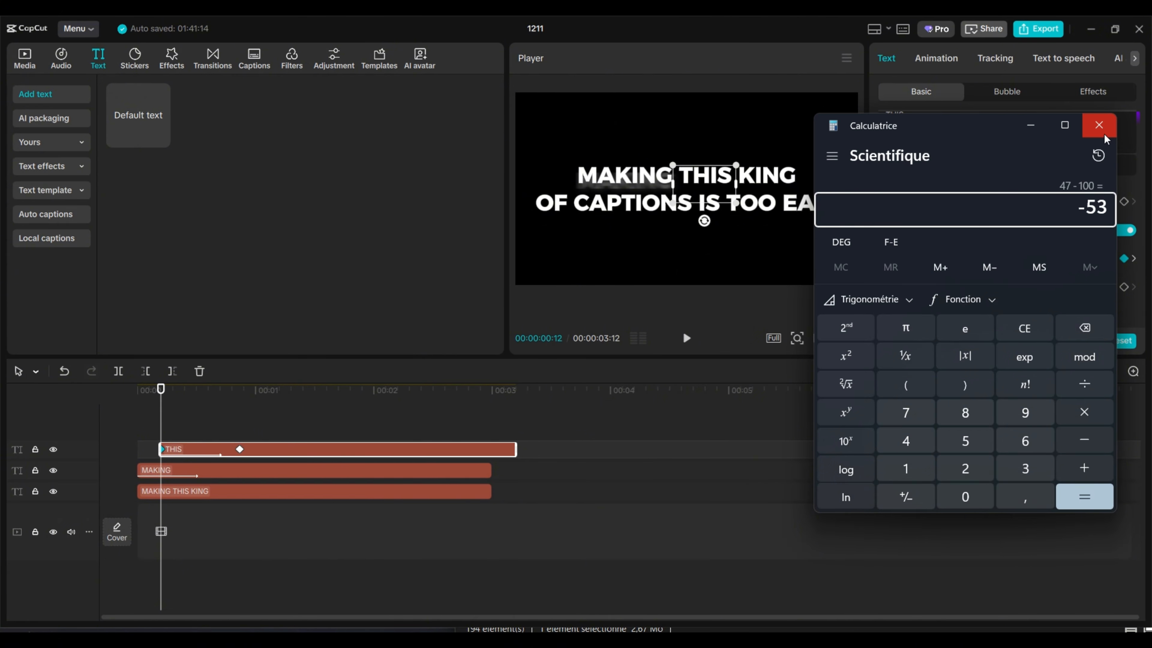
pyautogui.click(1099, 125)
# Step: At the THIS clip's starting keyframe, set the Y position to -53
pyautogui.doubleClick(1063, 261)
pyautogui.write('-53')
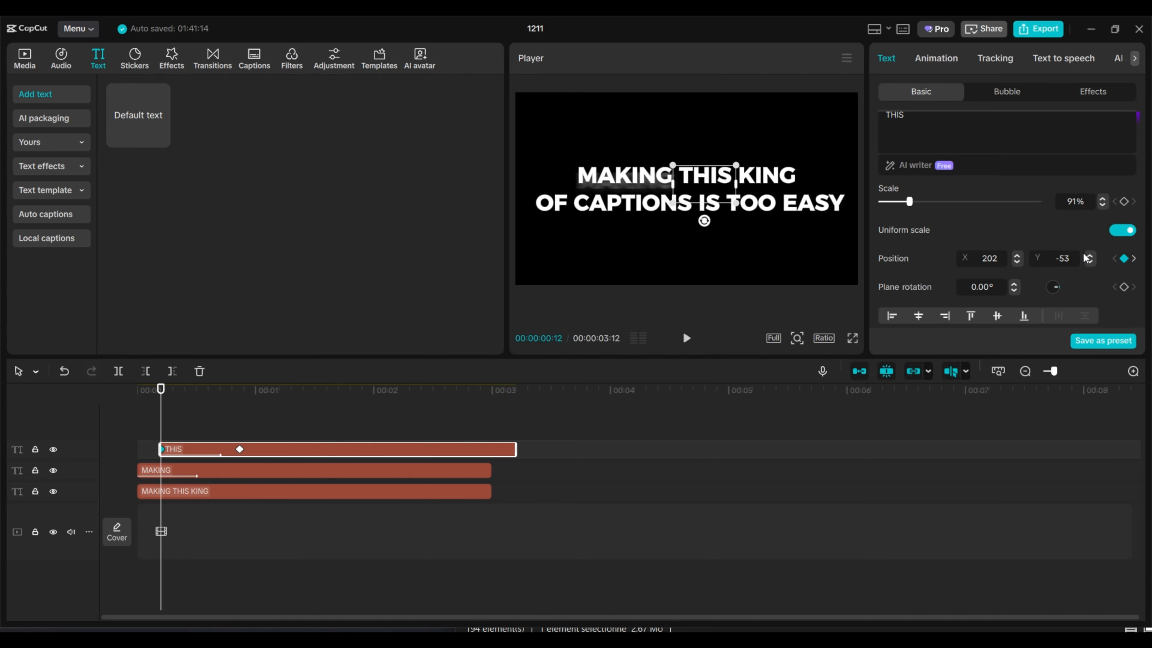
pyautogui.press('Return')
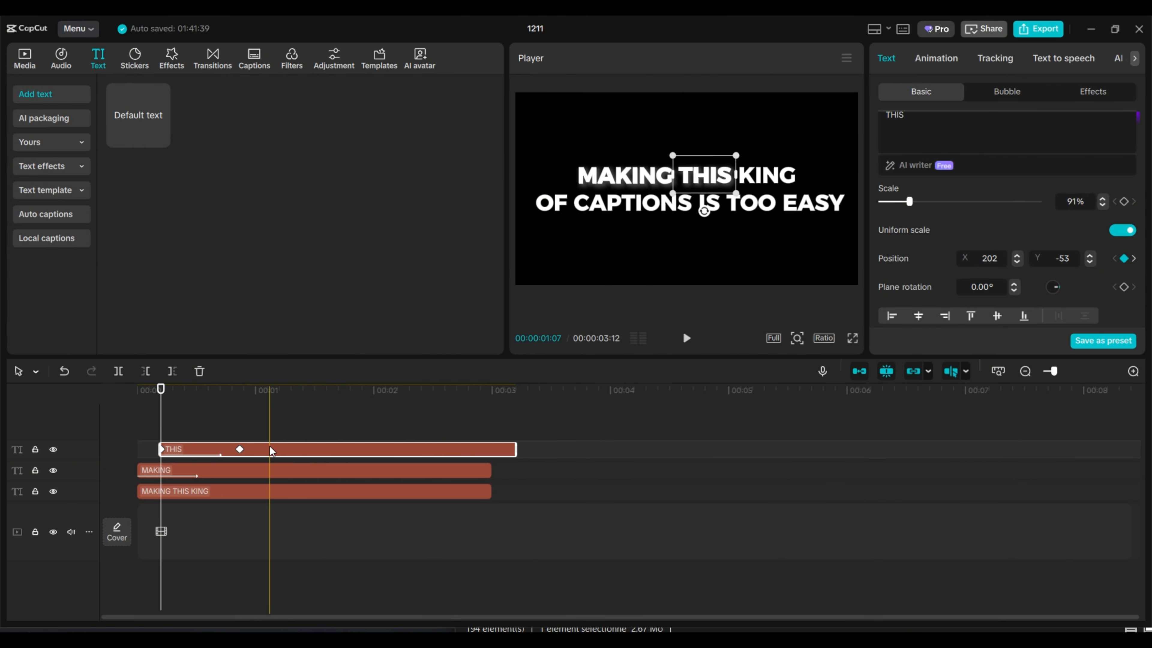
# Step: Duplicate the THIS clip onto a new track above it, starting at about 00:00:00:30, and change the copy's text to "KIND"
pyautogui.moveTo(270, 446); pyautogui.dragTo(305, 431)
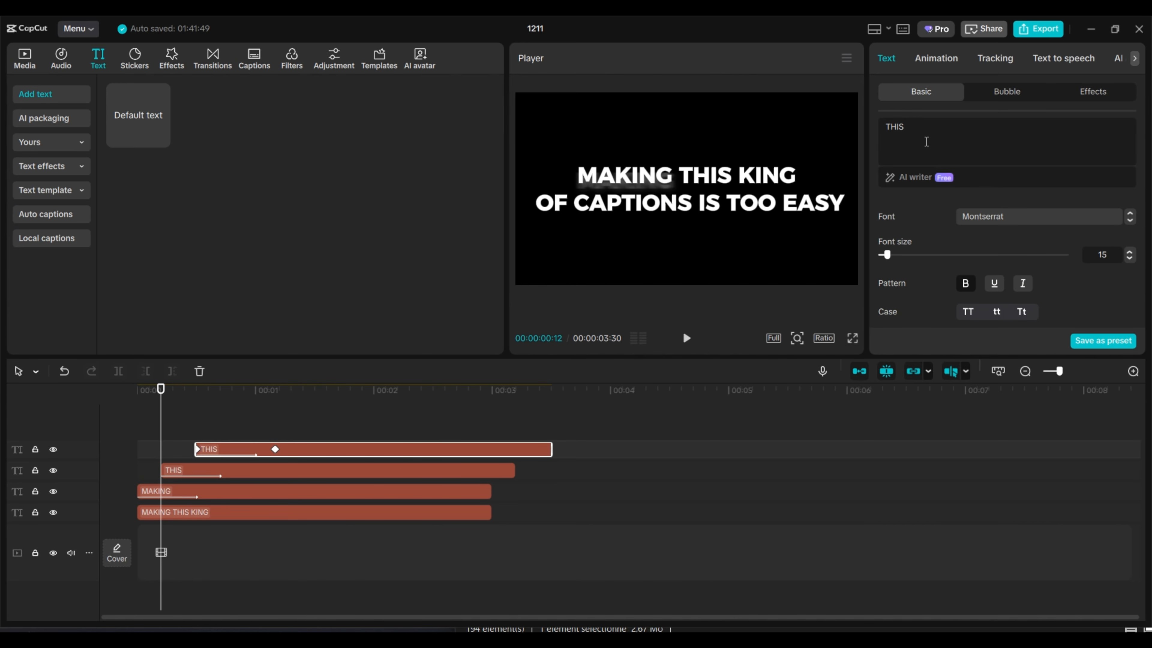
pyautogui.moveTo(947, 122); pyautogui.dragTo(890, 125)
pyautogui.press('BackSpace')
pyautogui.press('BackSpace')
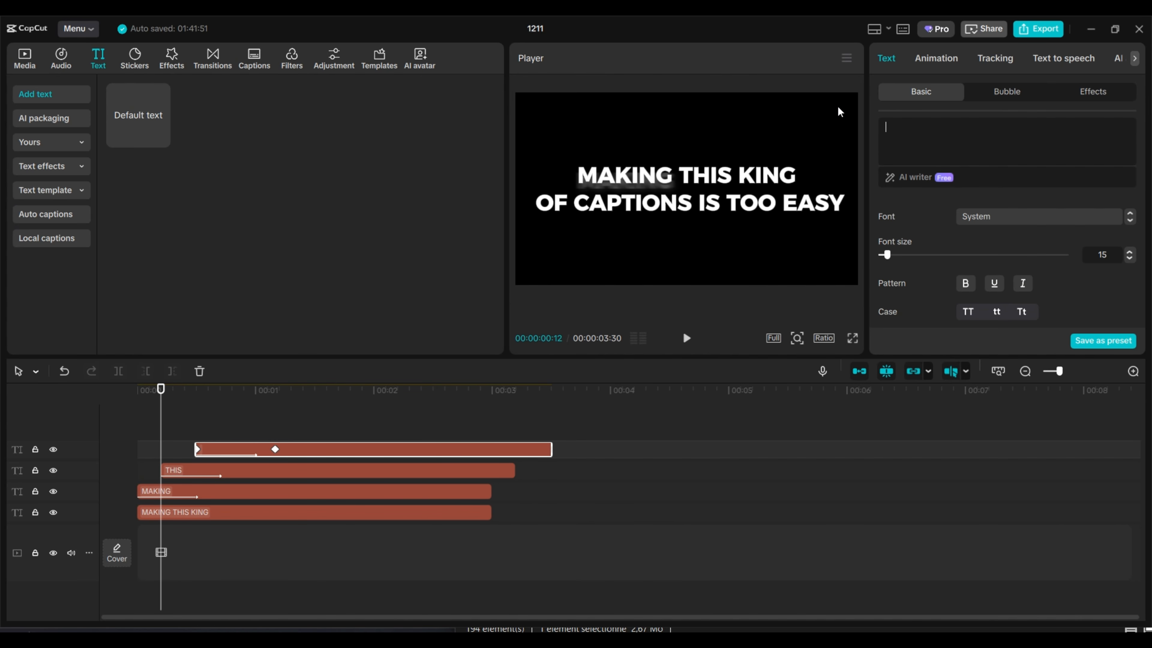
pyautogui.write('ki')
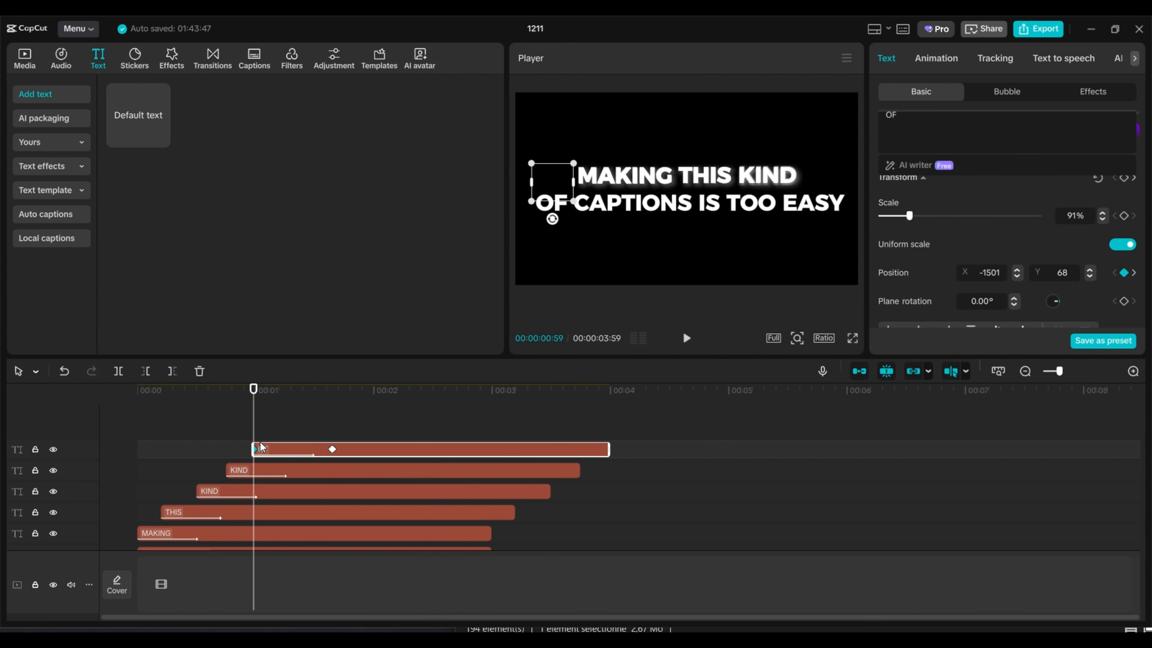
# Step: Duplicate the word clip onto staggered new tracks for OF, CAPTIONS, IS TOO and EASY, with CAPTIONS in yellow
pyautogui.click(328, 447)
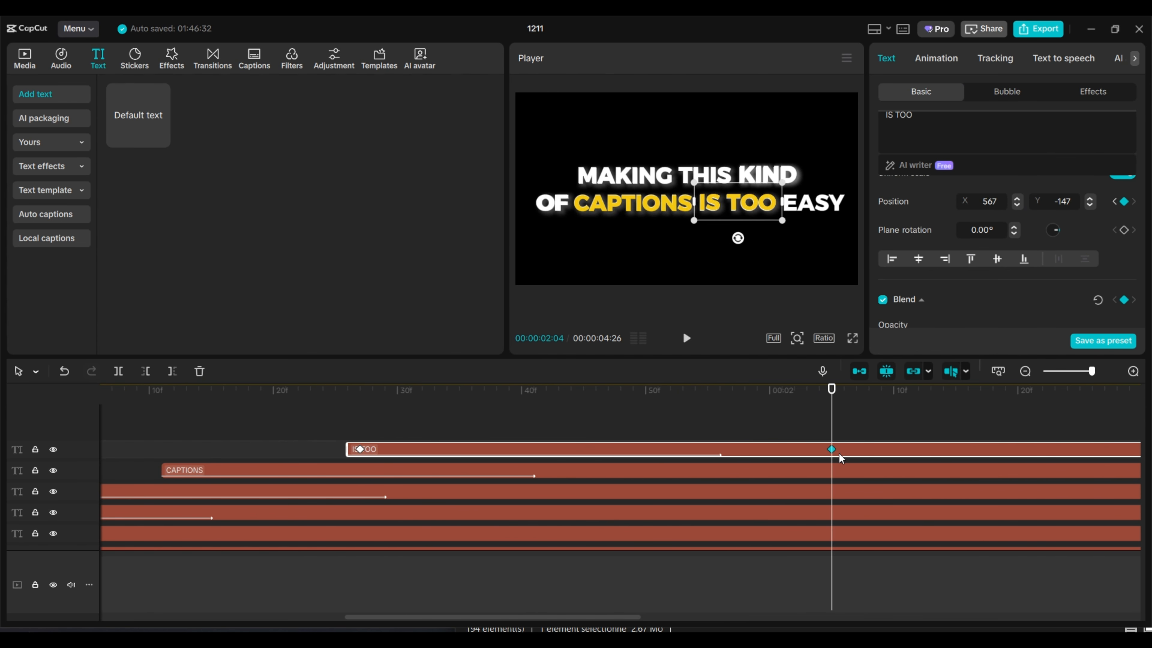
pyautogui.click(296, 437)
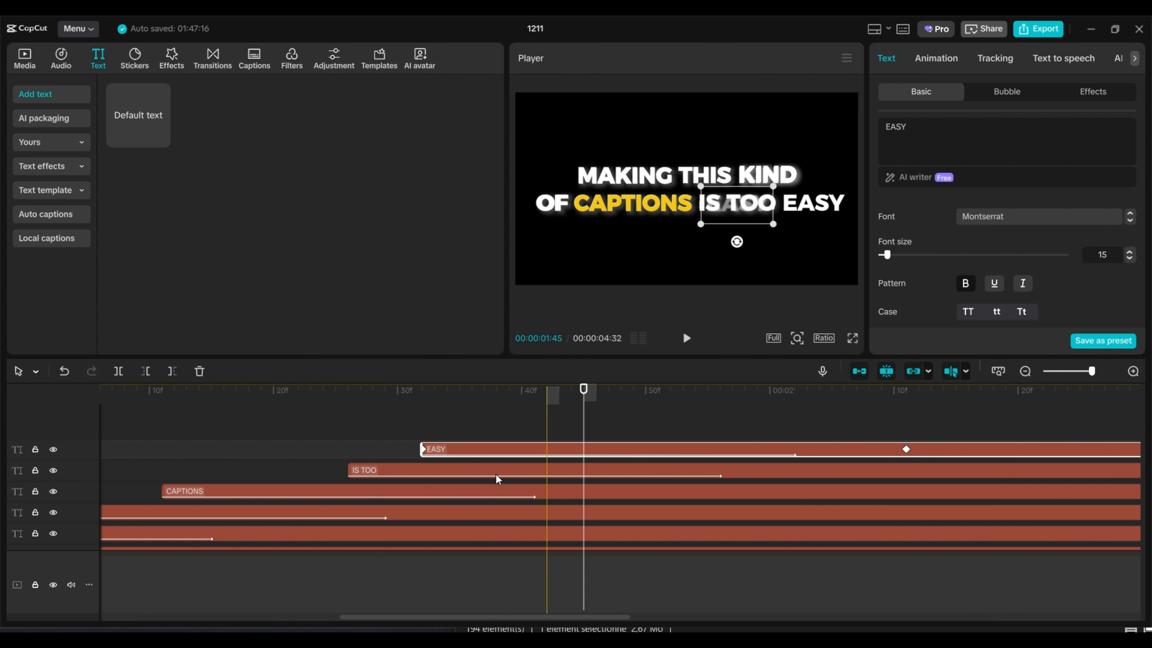